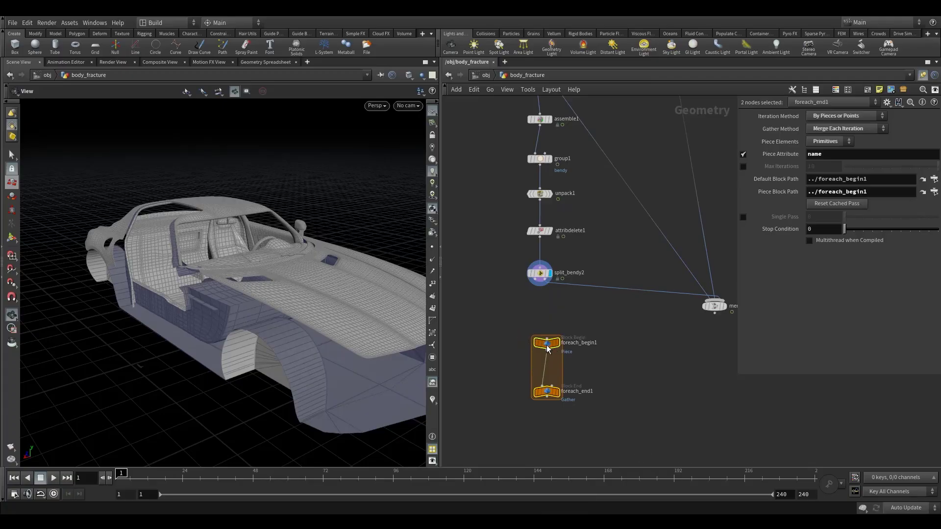
- Feed the first output of split_bendy2 into foreach_begin1, enable Single Pass 0 on foreach_end1 and display that node
left_click_drag(540, 286, 539, 338)
left_click(539, 394)
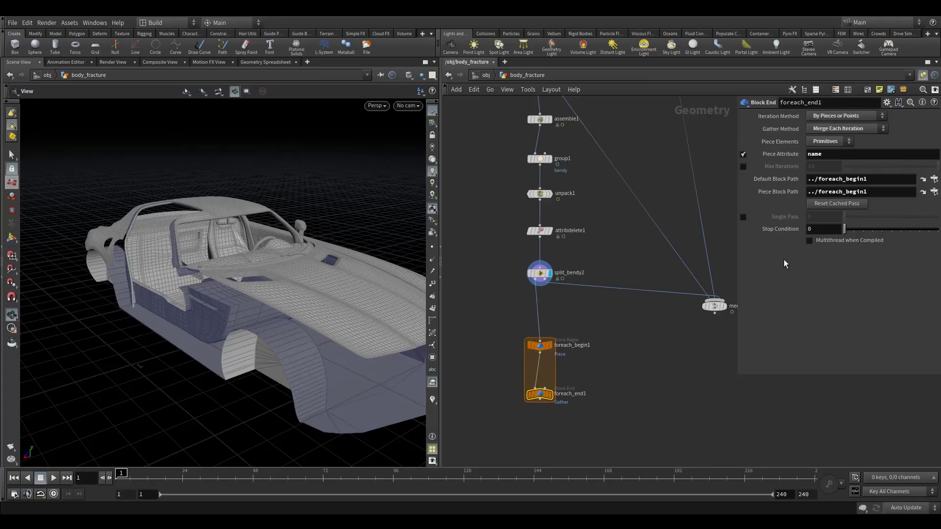
left_click(743, 217)
left_click(548, 395)
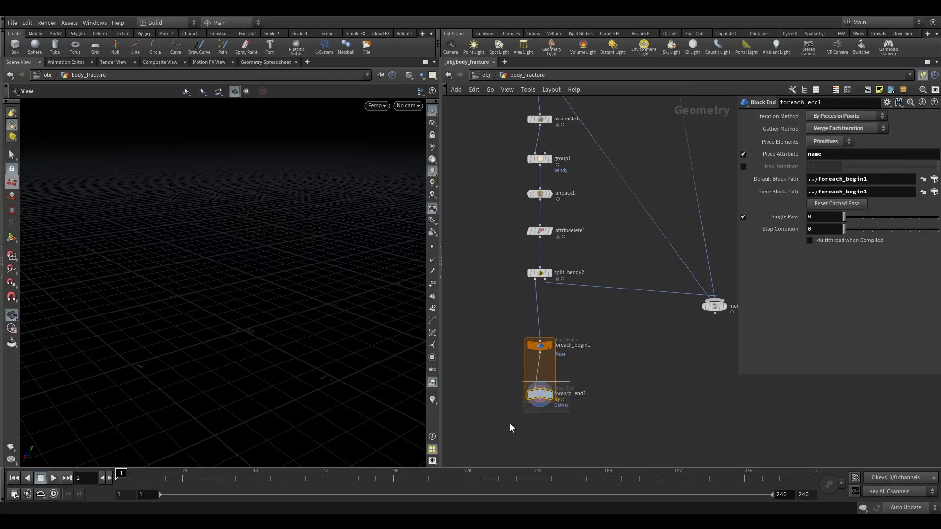
left_click_drag(541, 397, 541, 426)
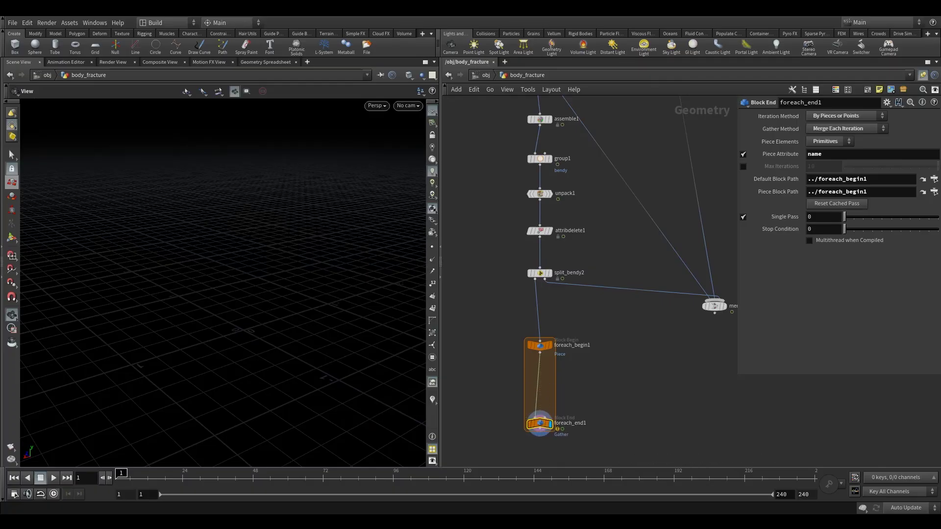
- Set the loop's Piece Attribute to class on foreach_end1
left_click_drag(841, 157, 754, 162)
type("class")
left_click(502, 290)
left_click_drag(305, 232, 326, 268)
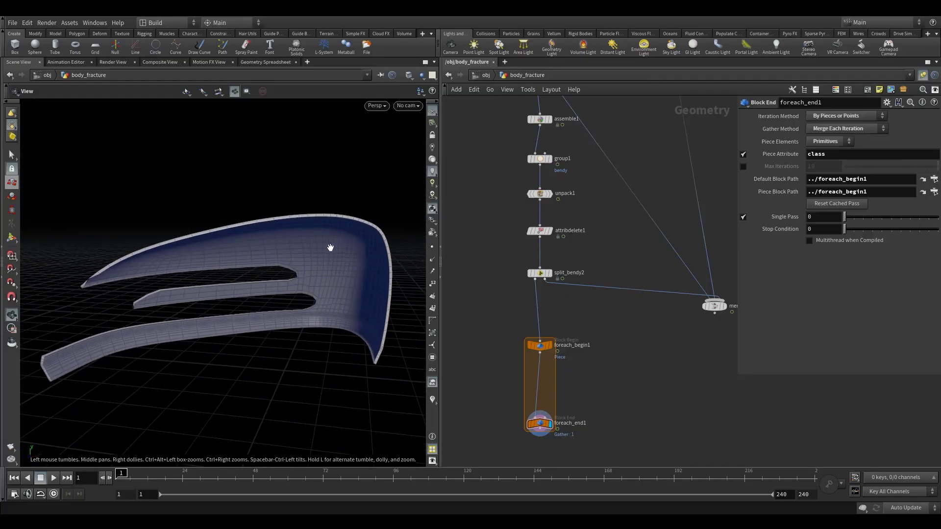
- Insert a Group node between foreach_begin1 and foreach_end1 and display its output
middle_click_drag(500, 363, 487, 261)
left_click_drag(496, 290, 557, 363)
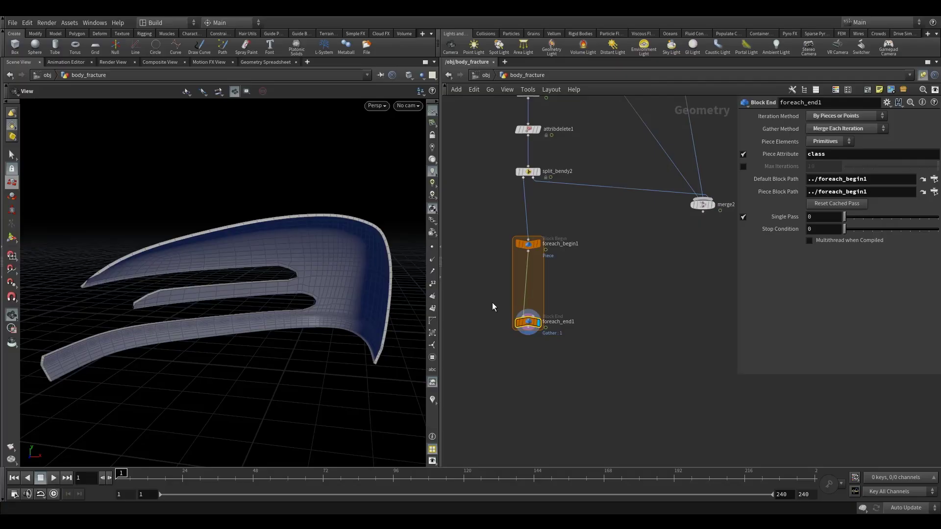
scroll(261, 295, "down", 2)
left_click_drag(261, 294, 273, 299)
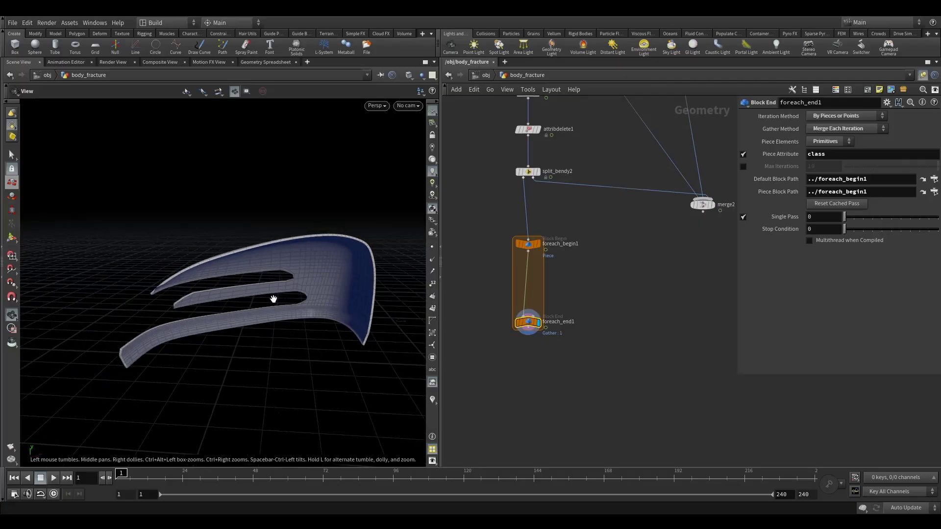
middle_click_drag(480, 288, 511, 265)
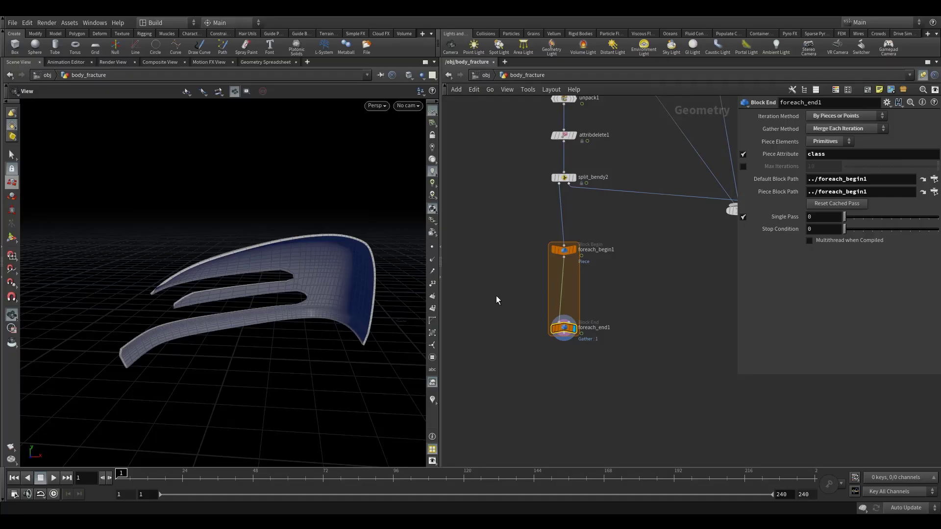
key("Tab")
type("gr")
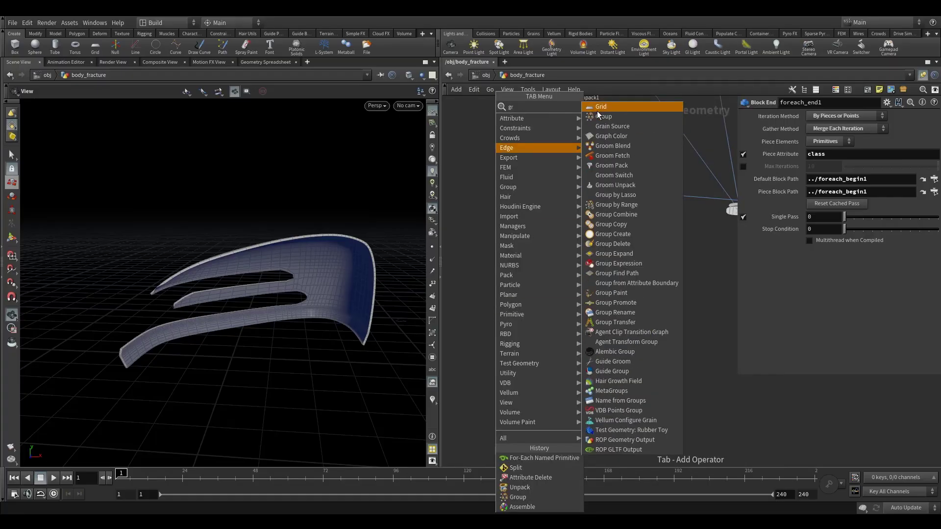
left_click(611, 118)
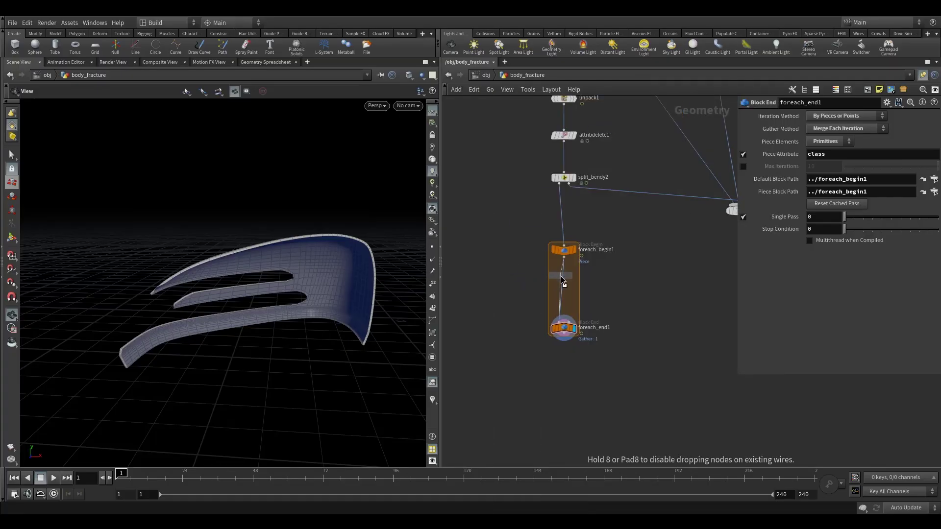
left_click(562, 279)
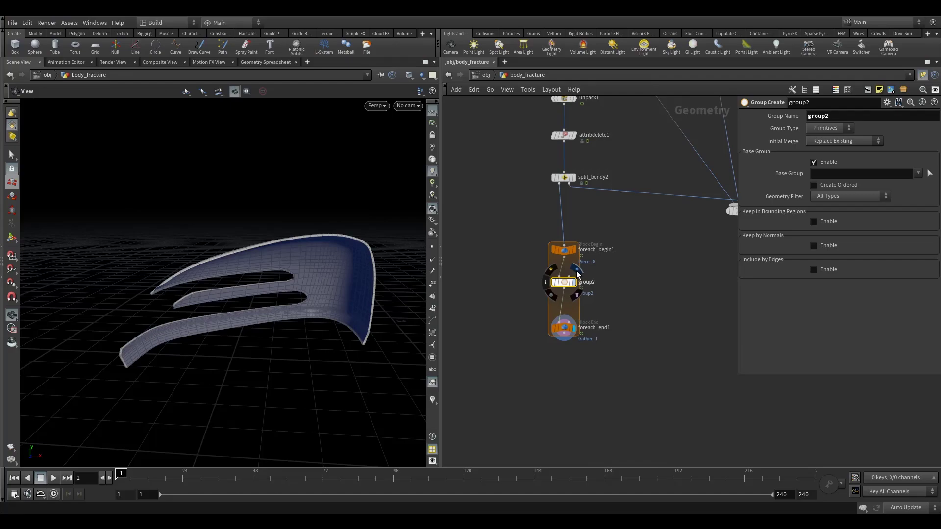
left_click(577, 271)
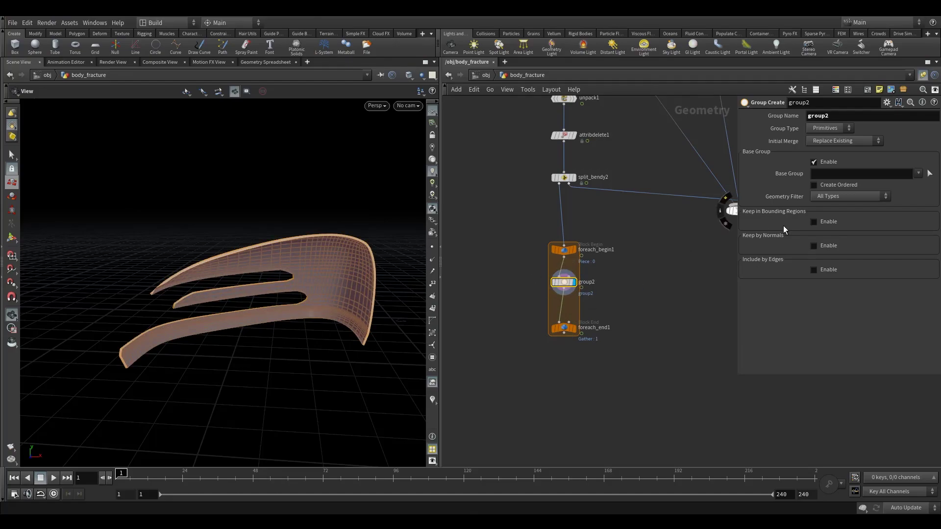
- Name the group planar, set its type to Points, include only unshared edges and turn off the base group
left_click(813, 270)
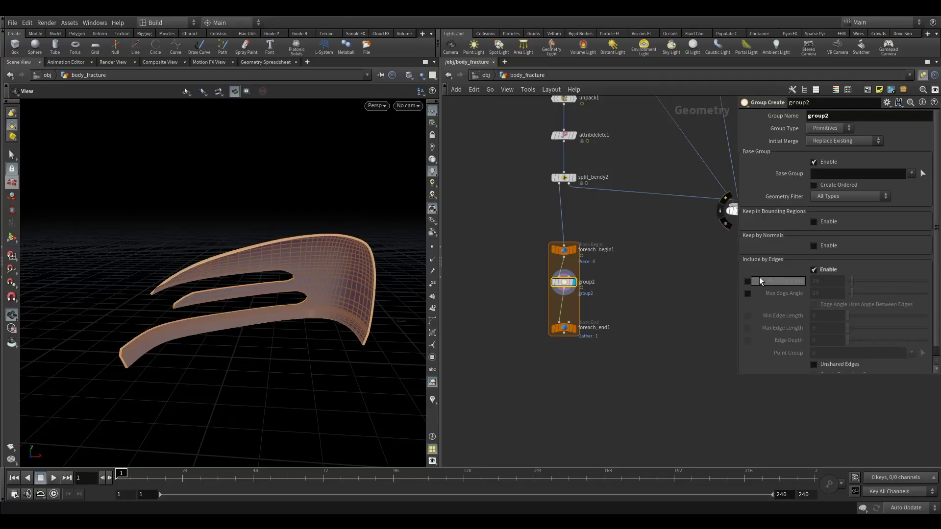
left_click(821, 130)
left_click(825, 147)
double_click(815, 117)
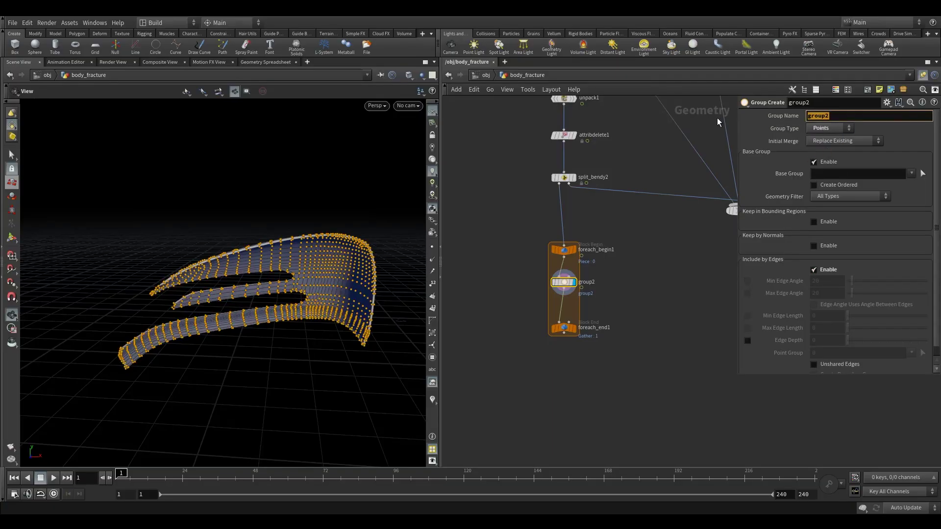
type("planar")
key("Return")
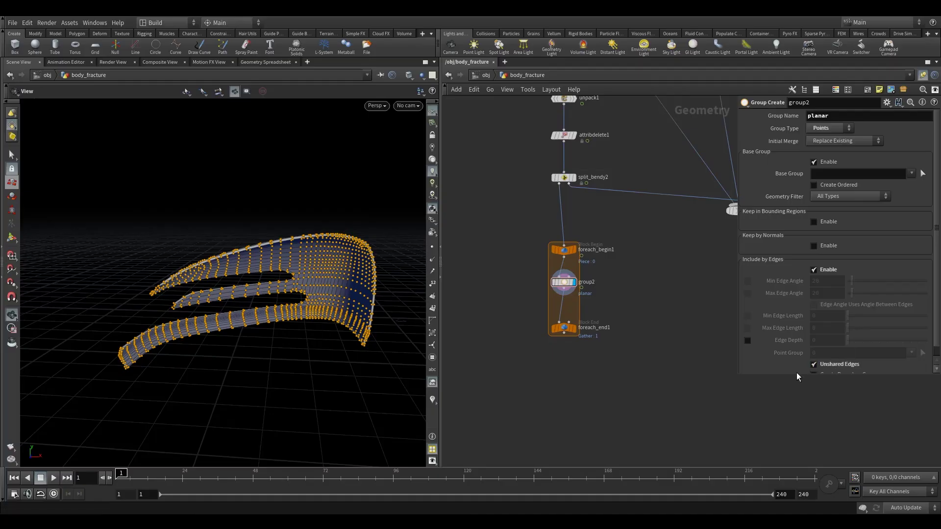
left_click_drag(795, 375, 796, 414)
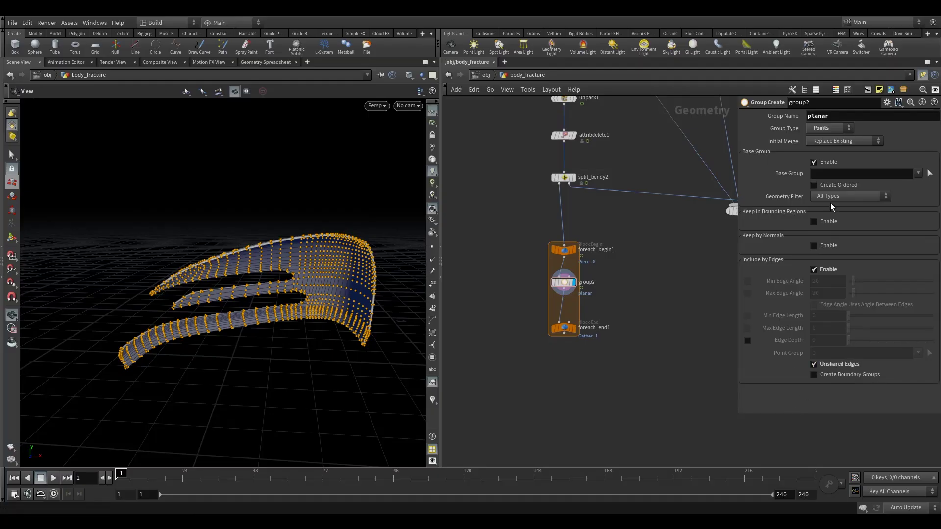
left_click(813, 162)
- Examine the planar group's points along the open borders of the car body piece
left_click_drag(287, 267, 349, 255)
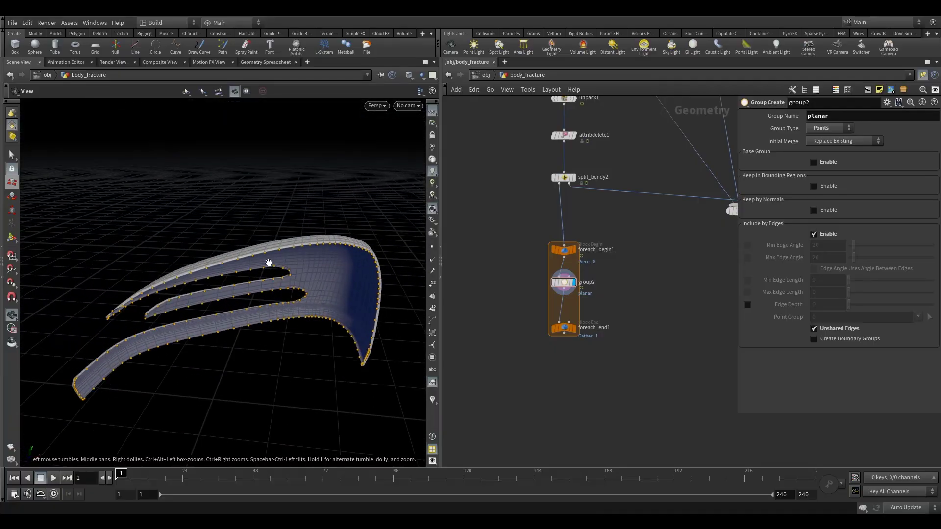
left_click_drag(268, 262, 317, 239)
middle_click_drag(317, 239, 290, 288)
right_click_drag(290, 288, 331, 286)
mouse_move(330, 286)
left_mouse_down()
mouse_move(372, 284)
mouse_move(342, 301)
mouse_move(347, 267)
mouse_move(378, 252)
mouse_move(412, 254)
mouse_move(336, 270)
left_mouse_up()
right_click_drag(337, 271, 300, 292)
left_click_drag(301, 292, 312, 272)
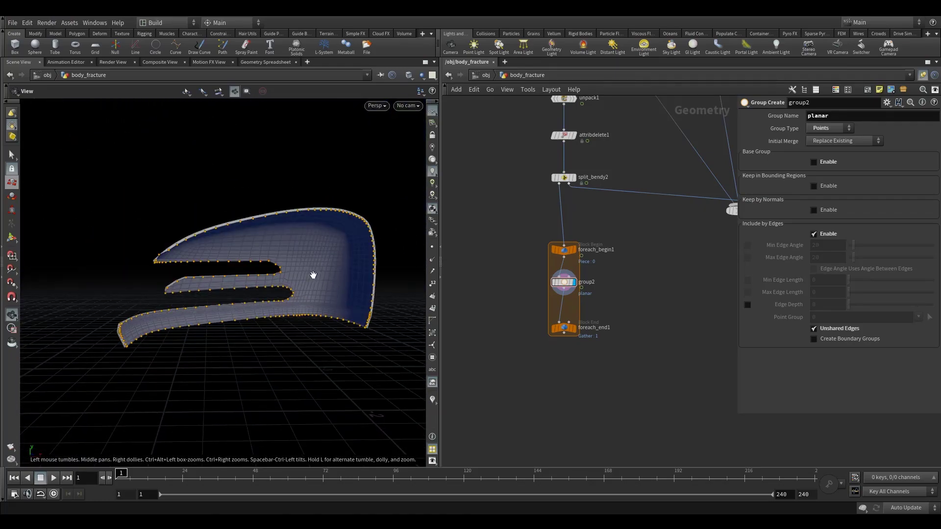
- Place a Box node beside the loop and set its primitive type to Polygon Mesh
key("Tab")
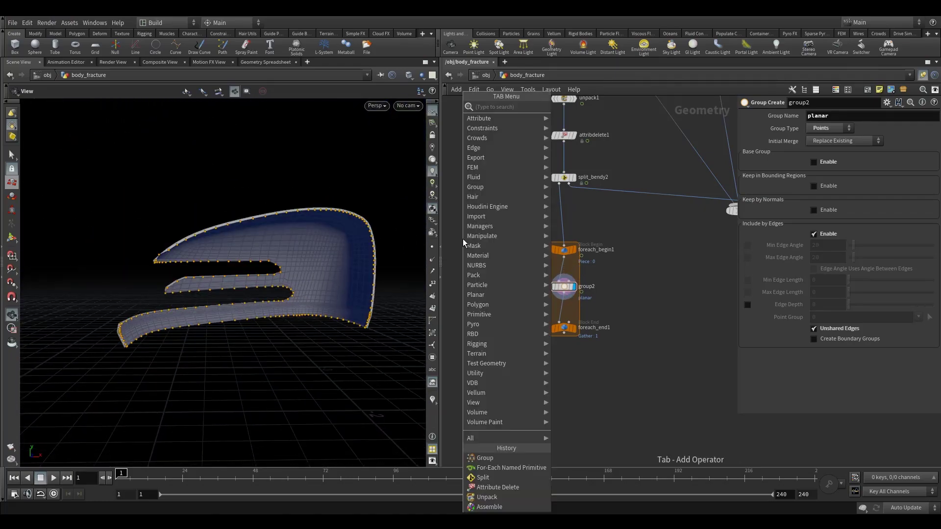
type("bo")
key("Return")
left_click(486, 232)
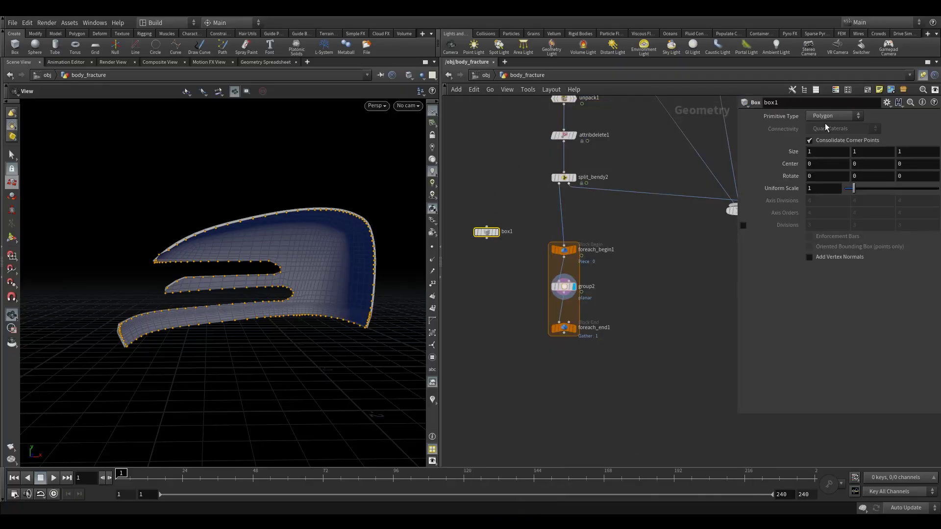
left_click(832, 115)
left_click(831, 124)
- Wire the box into foreach_begin1 and directly into the planar group node, placing the group node below the box
left_click_drag(487, 238, 554, 249)
left_click(564, 287)
left_click_drag(524, 314, 650, 363)
left_click_drag(570, 336, 570, 350)
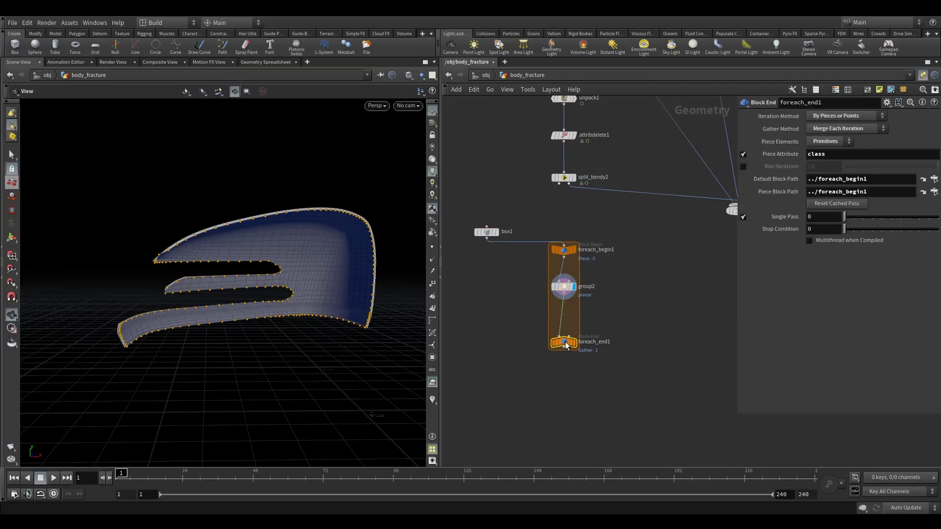
left_click(487, 232)
key("Tab")
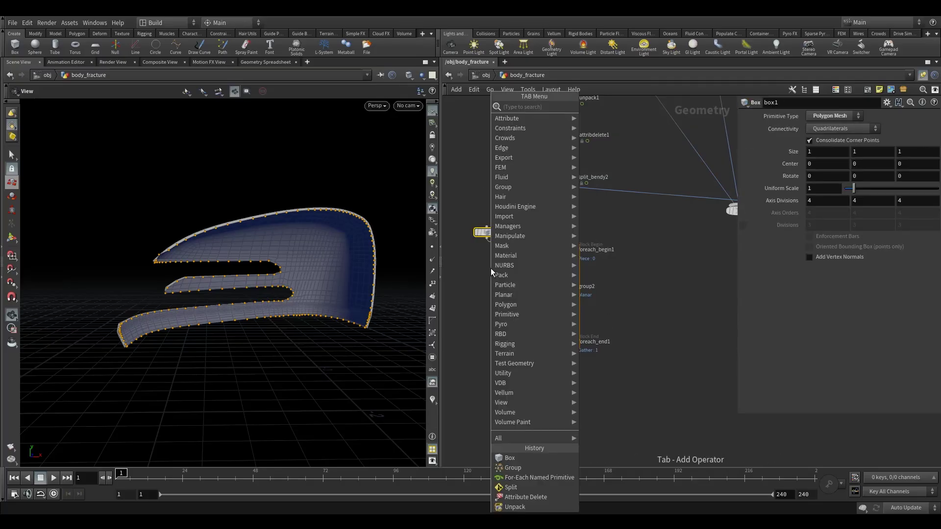
left_click(458, 284)
left_click_drag(557, 288, 488, 243)
left_click_drag(493, 298, 486, 297)
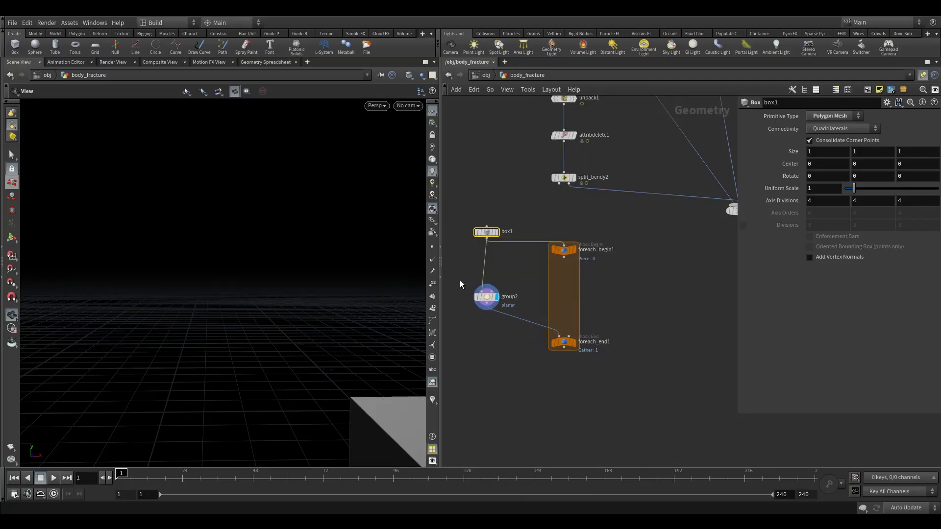
- Insert a Delete node between the box and the planar group node to remove primitive 51 from the box
right_click_drag(321, 299, 315, 351)
middle_click_drag(315, 351, 184, 231)
right_click_drag(312, 264, 218, 310)
right_click_drag(310, 291, 272, 302)
left_click_drag(271, 302, 304, 284)
left_click(469, 297)
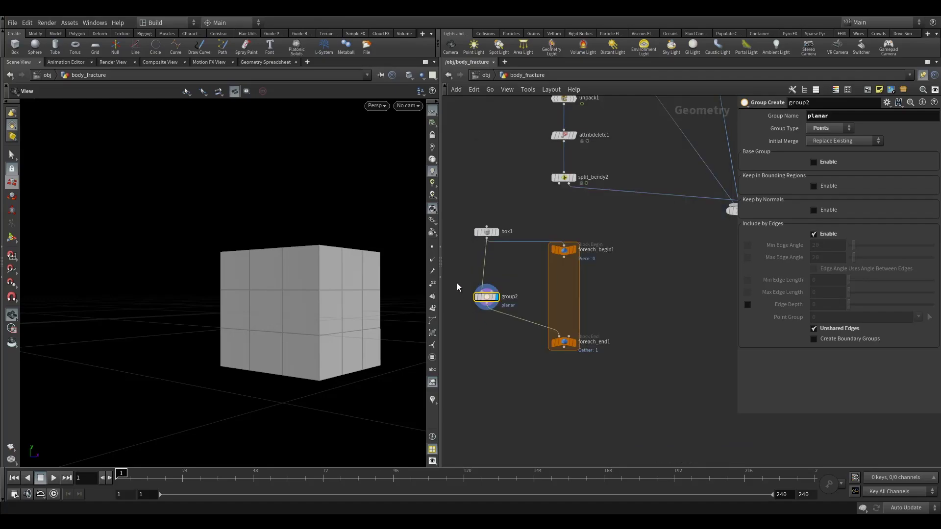
key("Tab")
type("de")
left_click(556, 105)
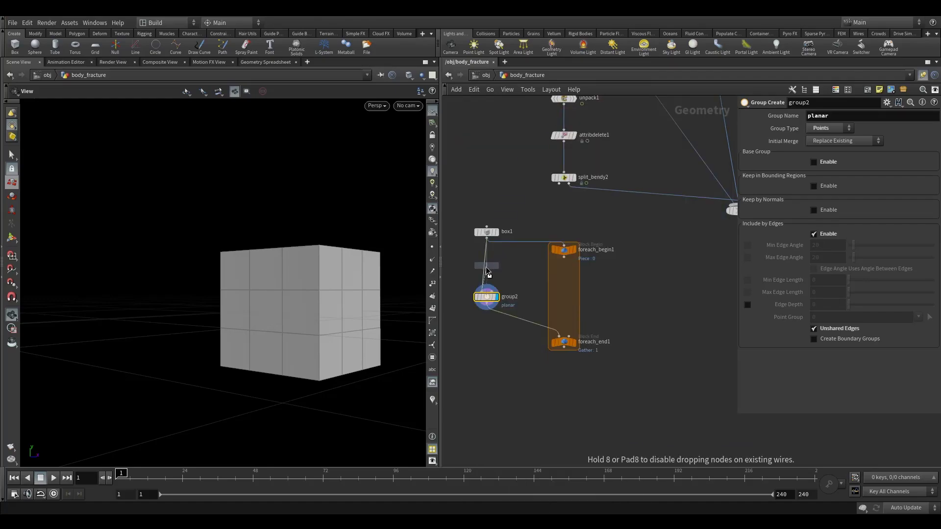
left_click(488, 270)
left_click(931, 116)
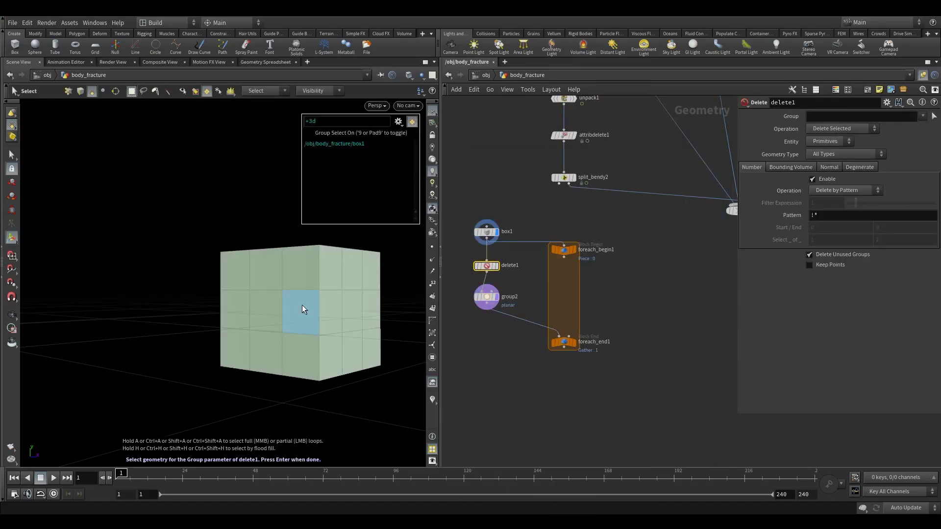
key("Return")
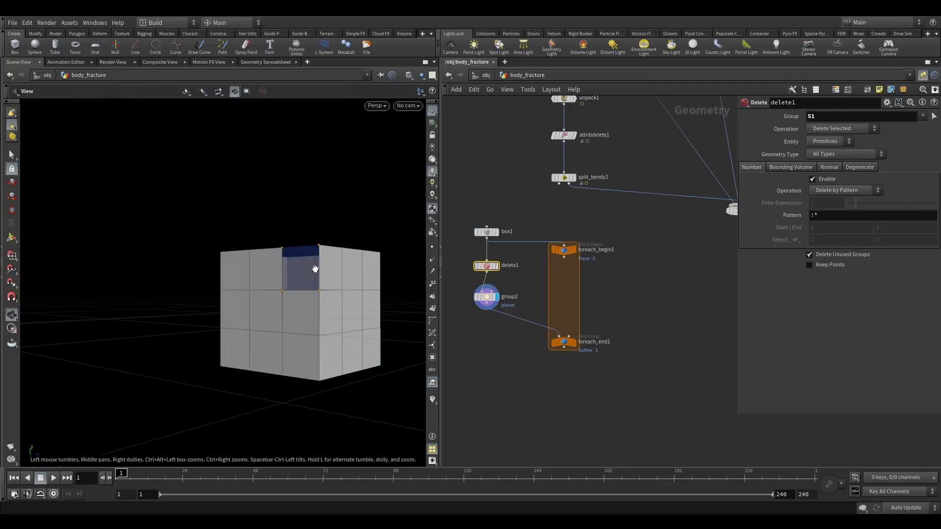
left_click_drag(275, 290, 290, 370)
- Remove the test Delete node and the Box node from the network
left_click_drag(458, 251, 504, 297)
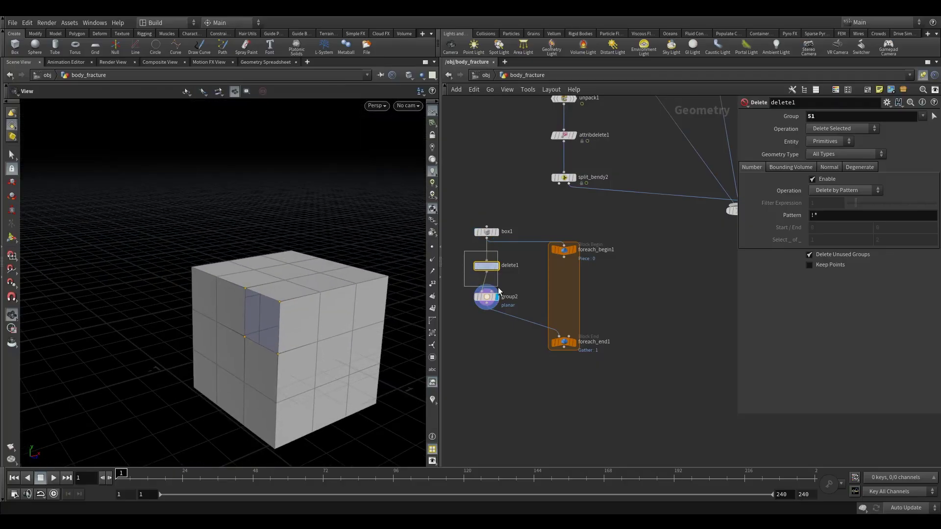
key("Delete")
left_click_drag(463, 205, 501, 251)
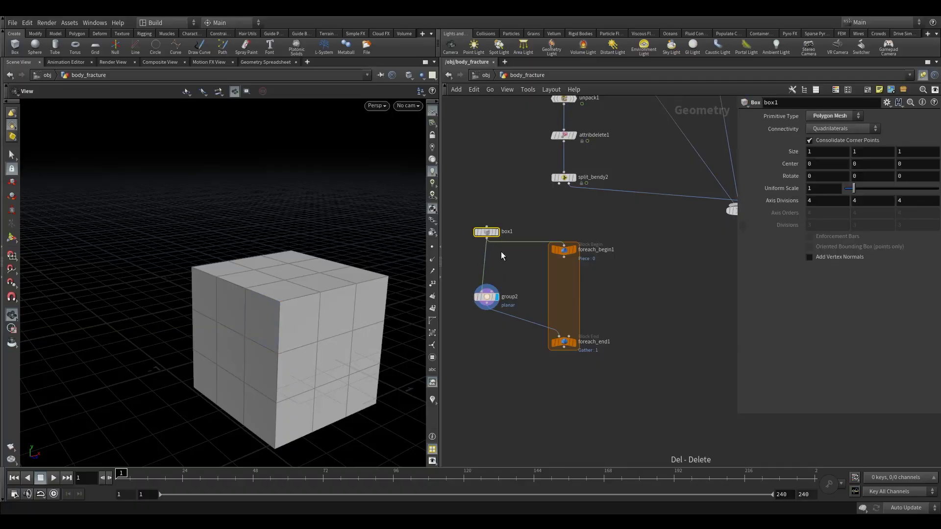
key("Delete")
- Reconnect split_bendy2 to foreach_begin1 and place the planar group node back inside the loop
left_click_drag(560, 185, 564, 245)
left_click_drag(487, 297, 561, 292)
left_click_drag(564, 257, 563, 289)
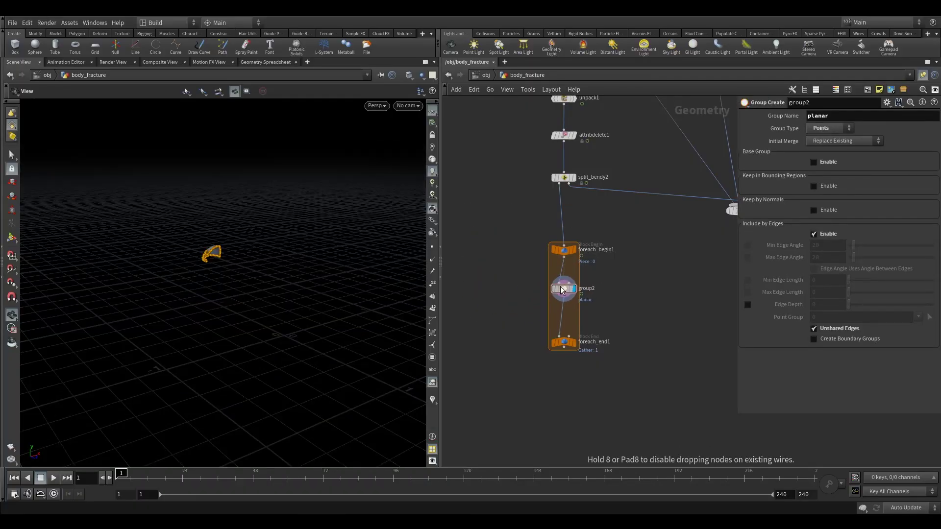
- Examine the planar group's border points on the curved car piece from several angles
right_click_drag(174, 261, 349, 248)
left_click_drag(349, 248, 280, 275)
key("f")
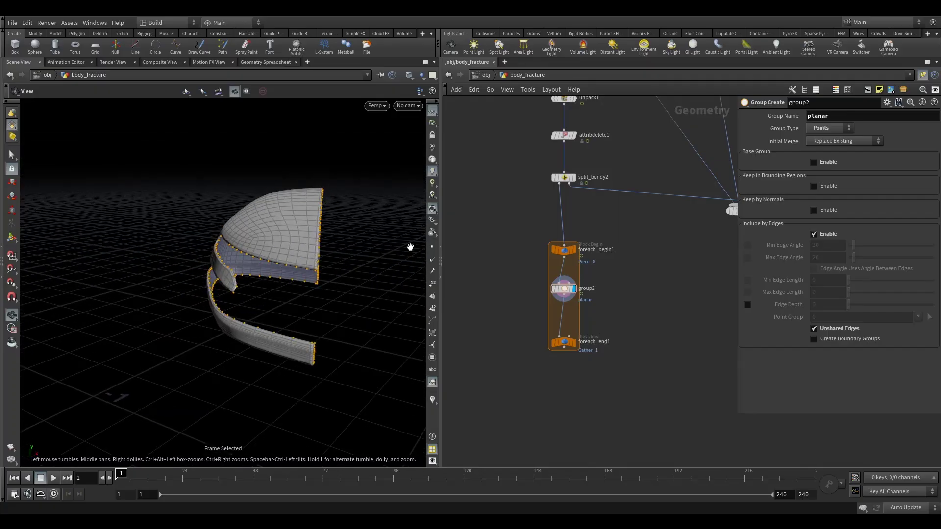
left_click_drag(564, 294, 563, 288)
mouse_move(223, 294)
left_mouse_down()
mouse_move(246, 279)
mouse_move(237, 283)
left_mouse_up()
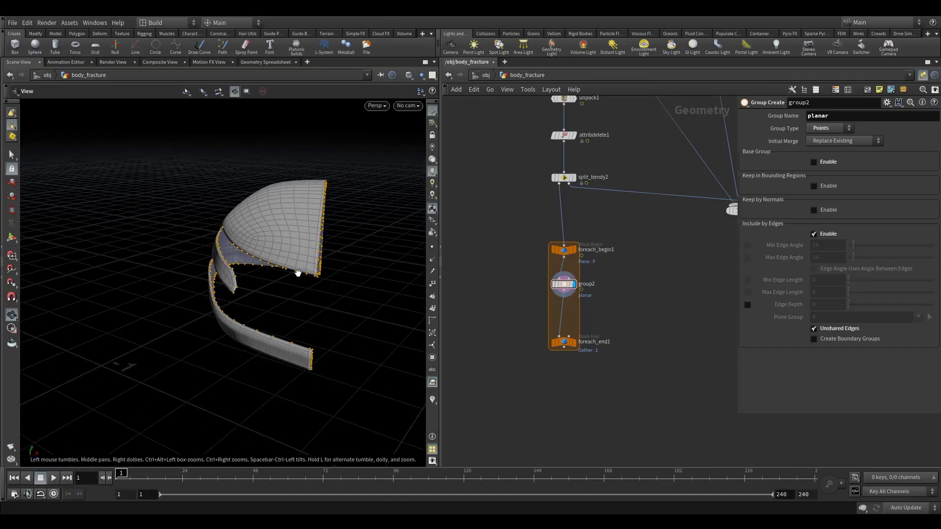
left_click_drag(293, 208, 310, 234)
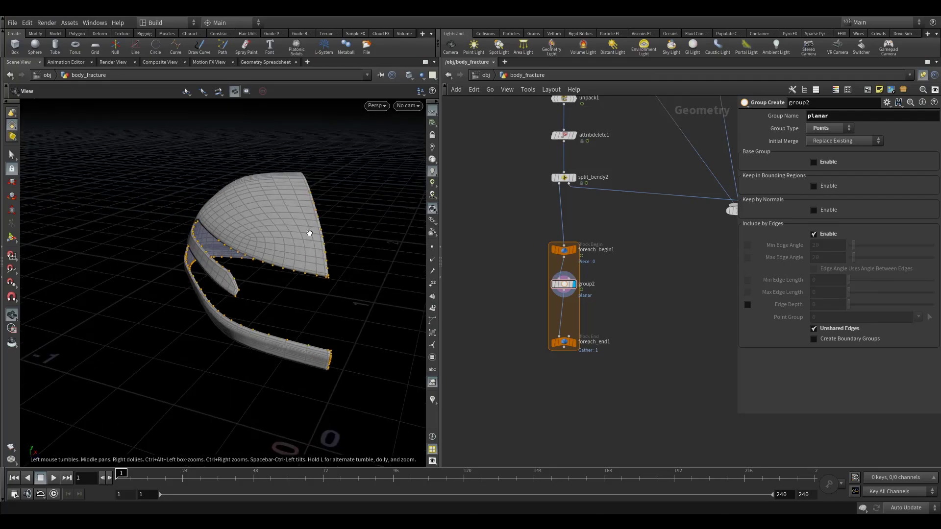
left_click_drag(338, 286, 283, 260)
- Insert an Attribute Wrangle node between the planar group node and foreach_end1
key("Tab")
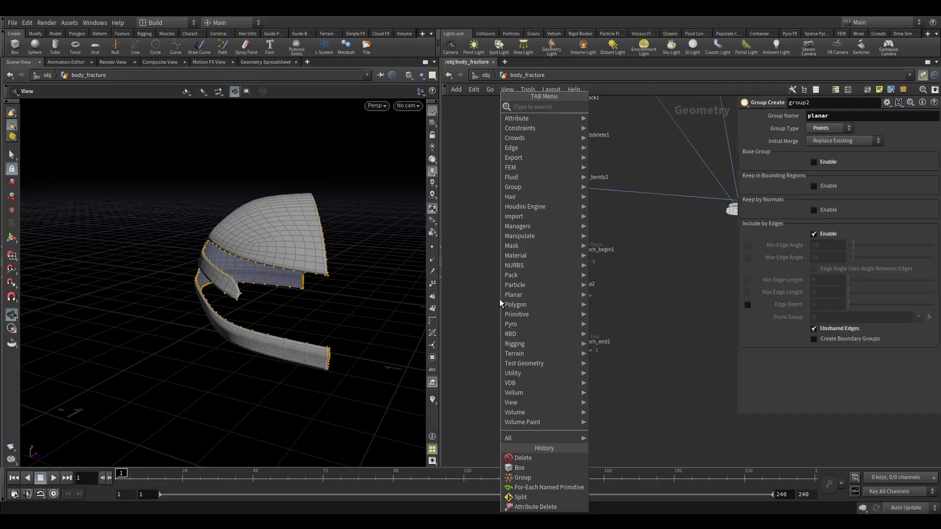
type("aw")
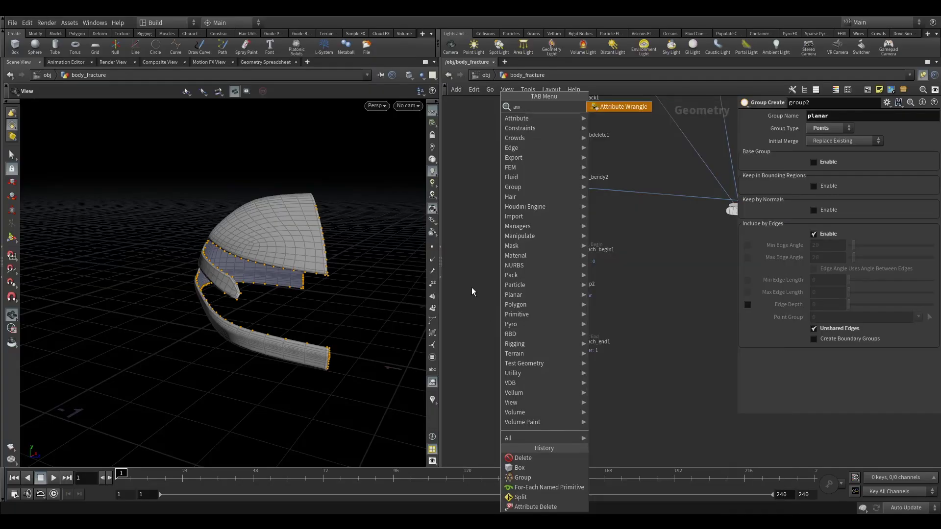
left_click(603, 108)
left_click(566, 309)
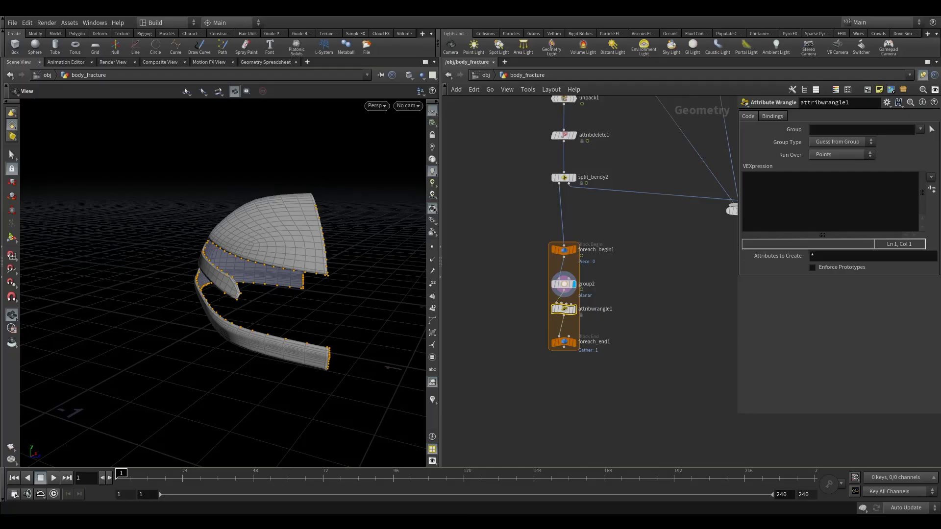
- Enter the VEX expression i@planar=1; in the attribwrangle1 node
left_click(804, 201)
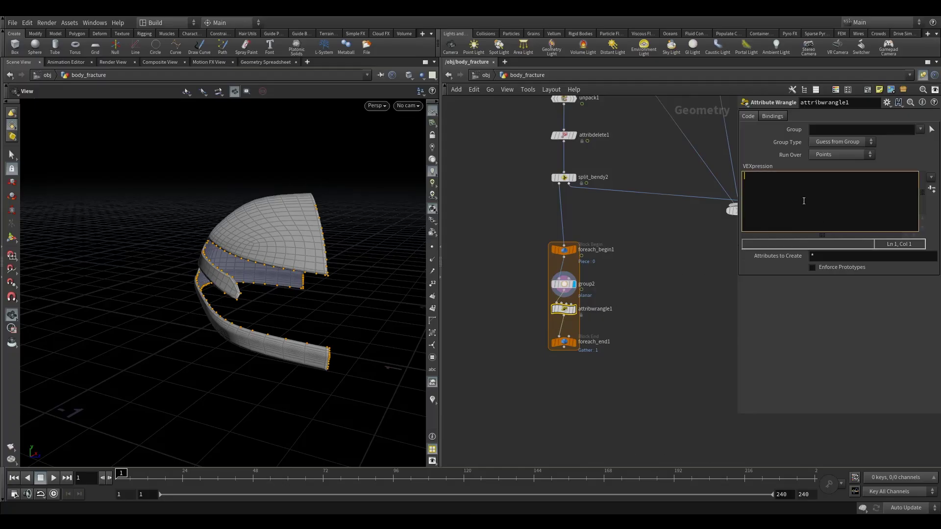
type("i")
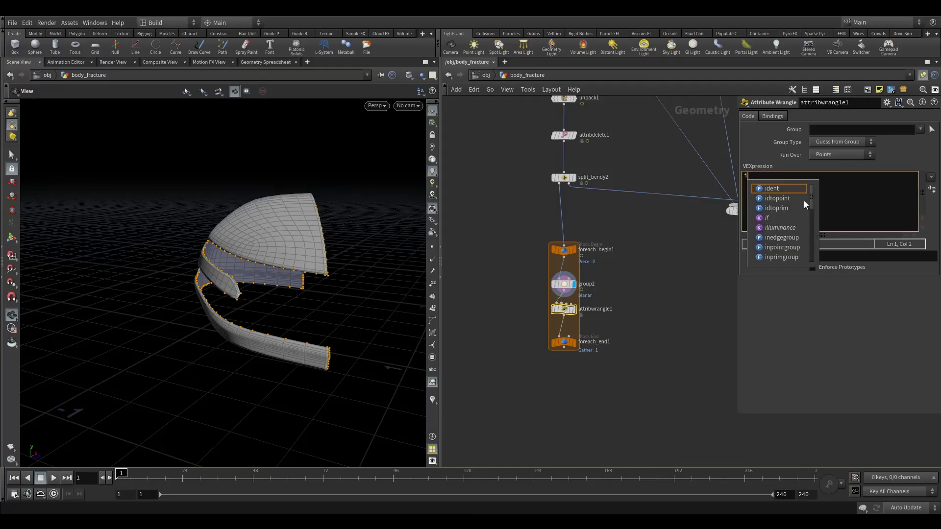
type("@pla")
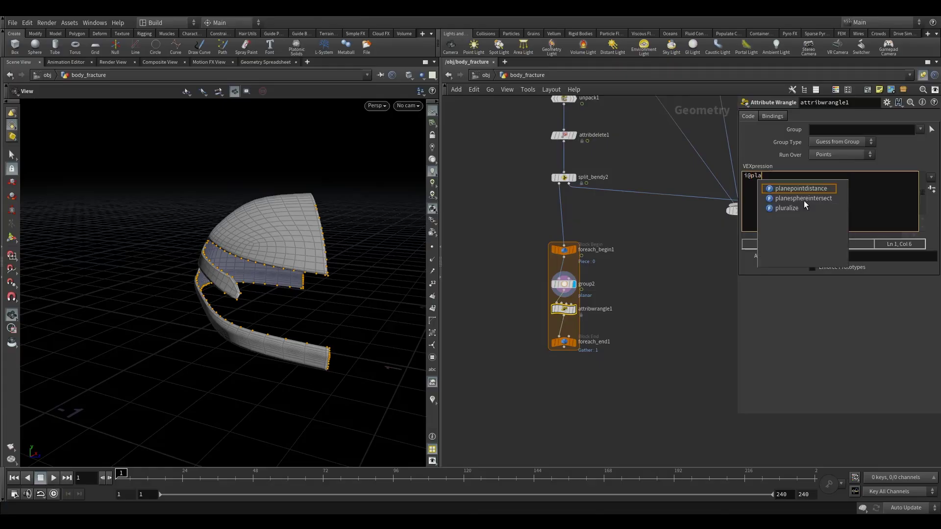
type("nar=")
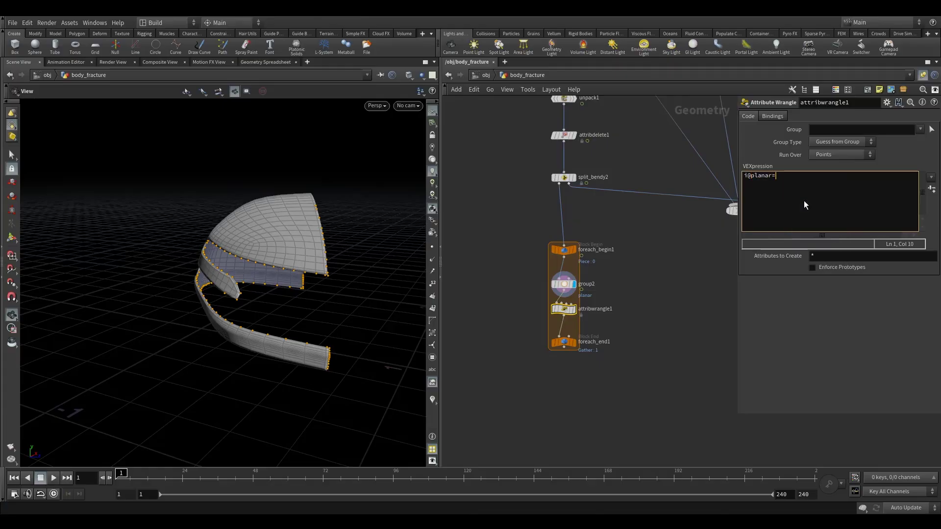
type("1;")
- Make room in the loop and insert an Attribute Promote node between attribwrangle1 and foreach_end1
left_click_drag(563, 345, 562, 384)
left_click_drag(508, 293, 563, 275)
left_click(536, 296)
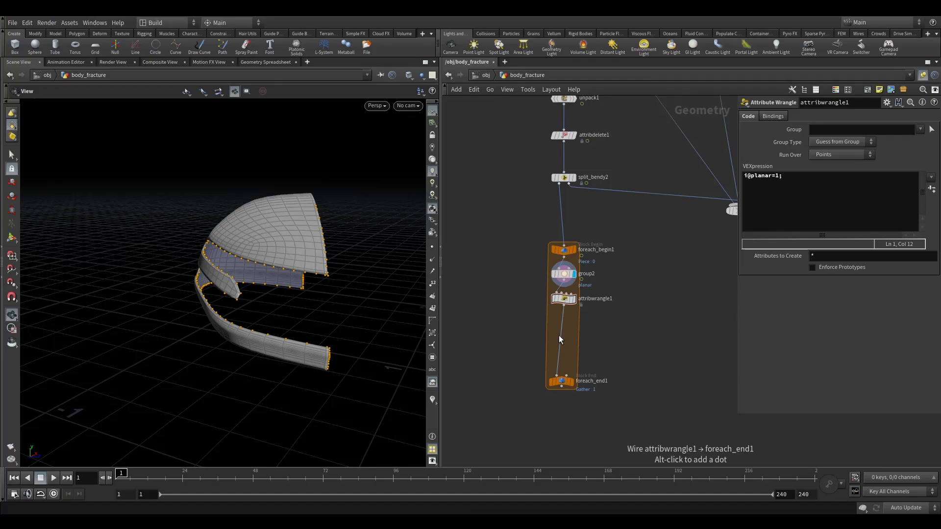
key("Tab")
type("ap")
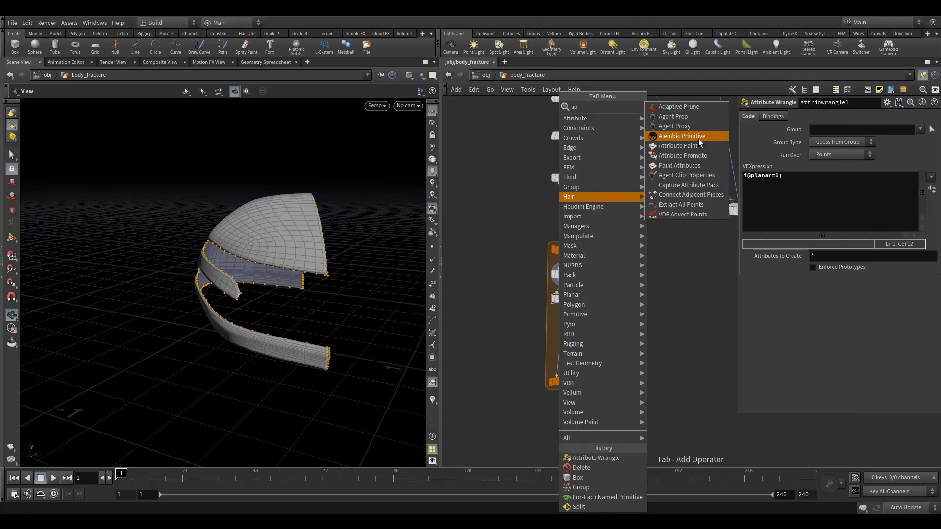
left_click(700, 155)
left_click(562, 321)
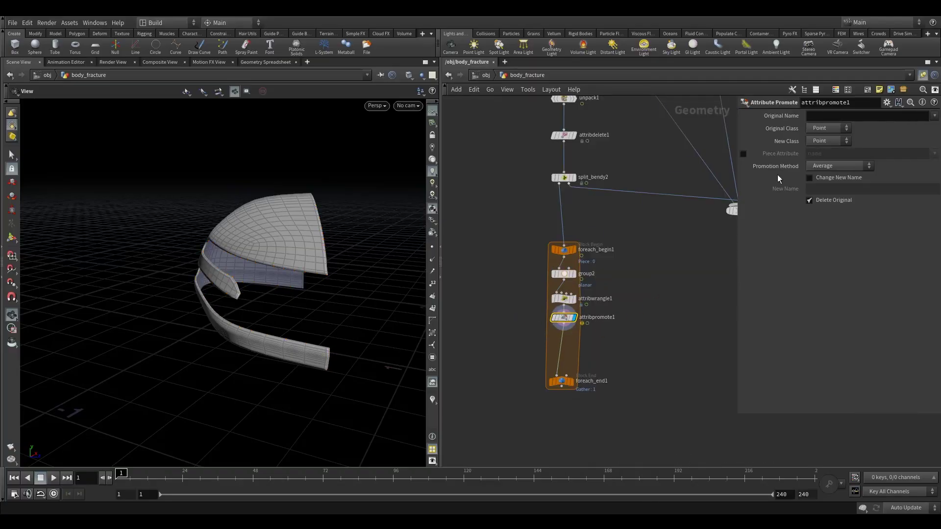
- Configure attribpromote1 to promote the planar attribute from Point to Detail with the Maximum method
left_click(935, 116)
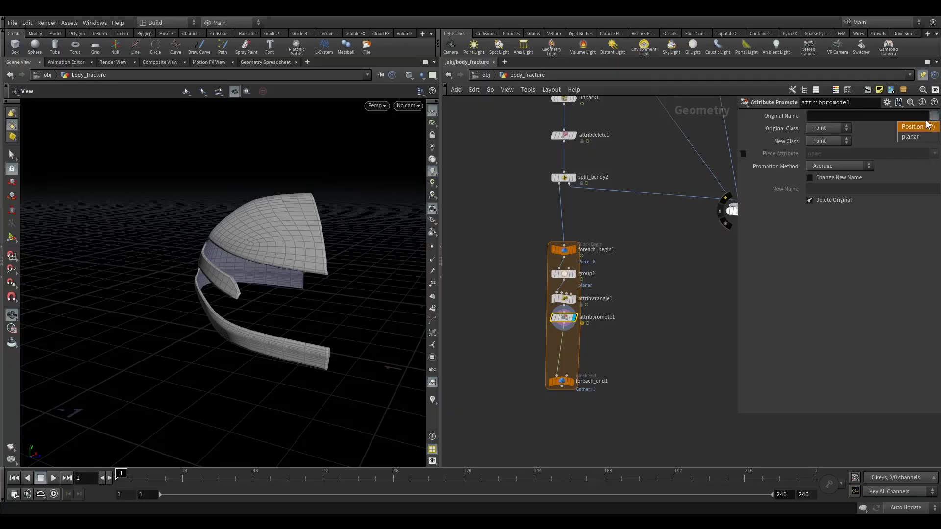
left_click(903, 137)
left_click(825, 141)
left_click(824, 155)
left_click_drag(558, 318, 538, 329)
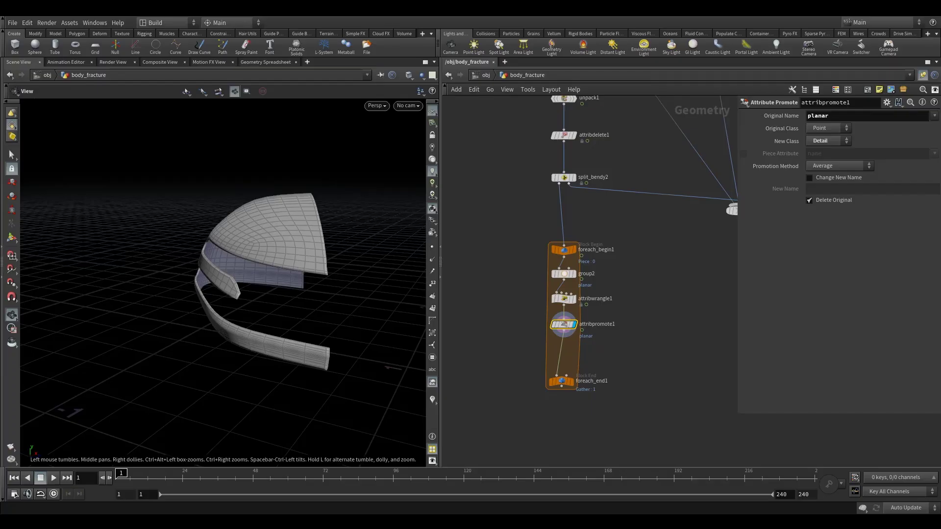
left_click(813, 166)
left_click(834, 177)
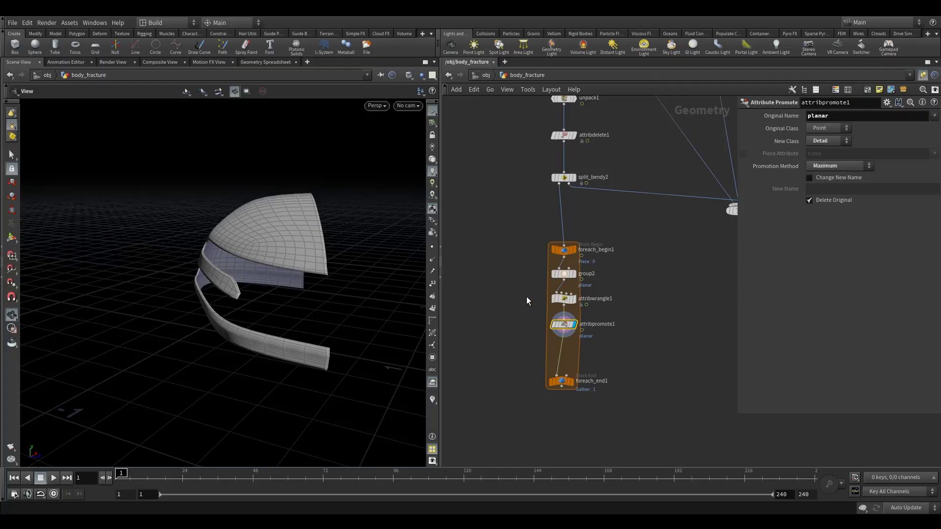
- Examine the curved car piece from several angles and review the loop nodes' parameters, including foreach_end1 and group2
left_click(570, 300)
left_click(564, 324)
left_click_drag(330, 280, 341, 283)
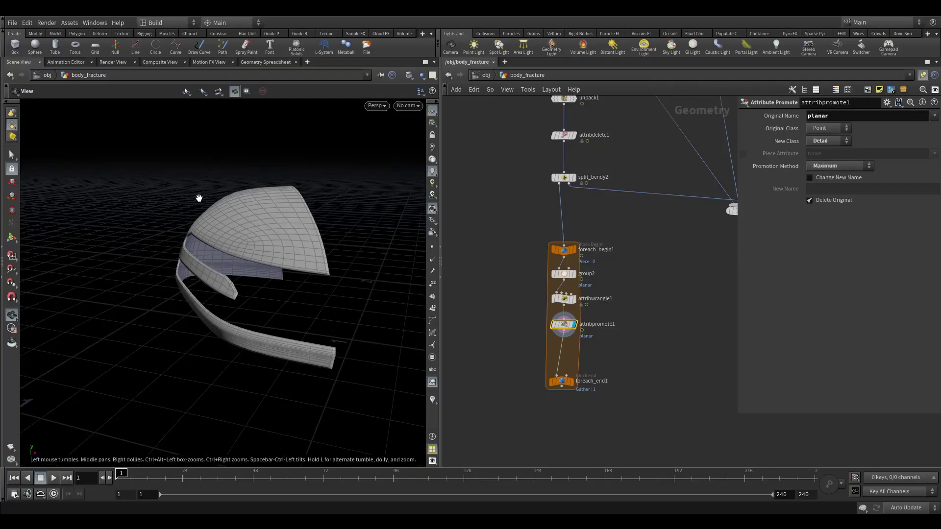
left_click_drag(289, 238, 228, 253)
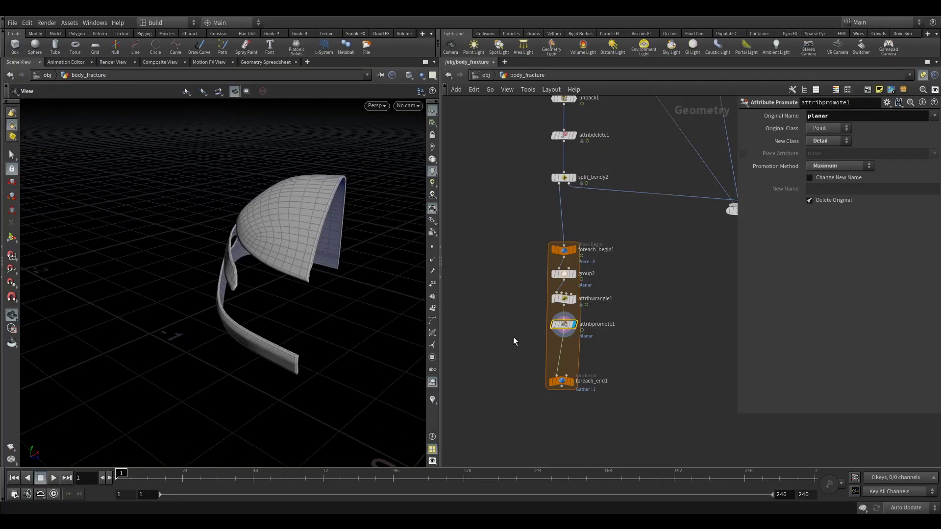
left_click(563, 381)
left_click_drag(298, 256, 311, 269)
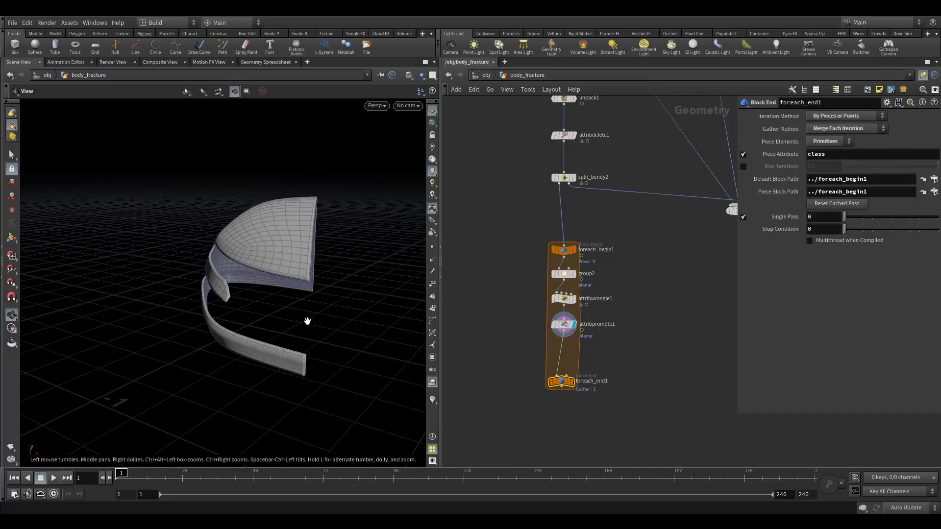
left_click(578, 285)
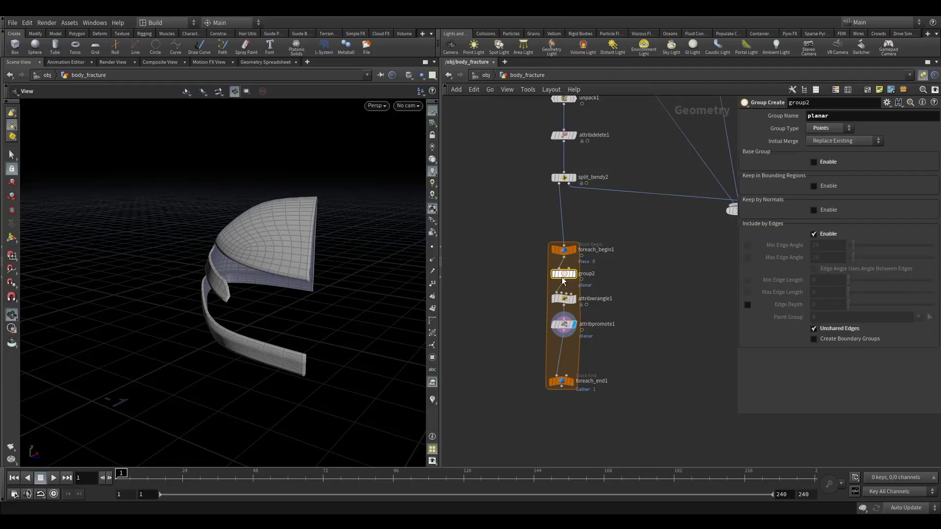
- Restrict attribwrangle1 to the planar group
left_click(552, 301)
left_click_drag(551, 301, 564, 301)
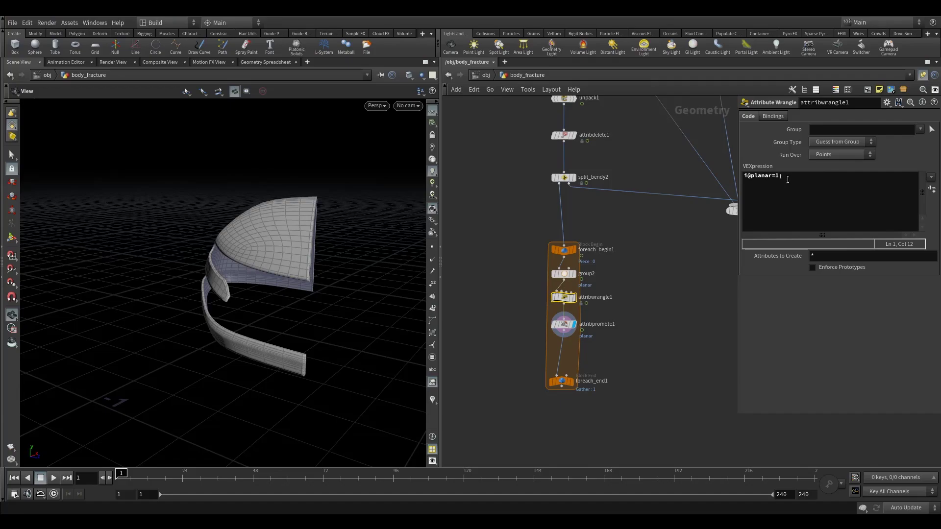
left_click(920, 128)
left_click(911, 148)
left_click(777, 181)
left_click(563, 274)
left_click(564, 298)
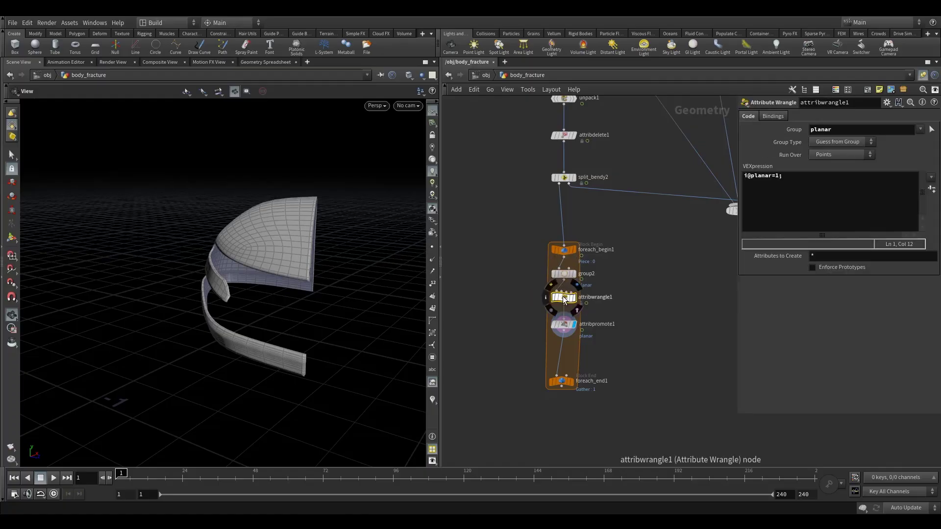
- Move foreach_end1 further down and insert a second Attribute Promote node between attribpromote1 and foreach_end1
mouse_move(353, 322)
left_mouse_down()
mouse_move(317, 315)
mouse_move(341, 318)
left_mouse_up()
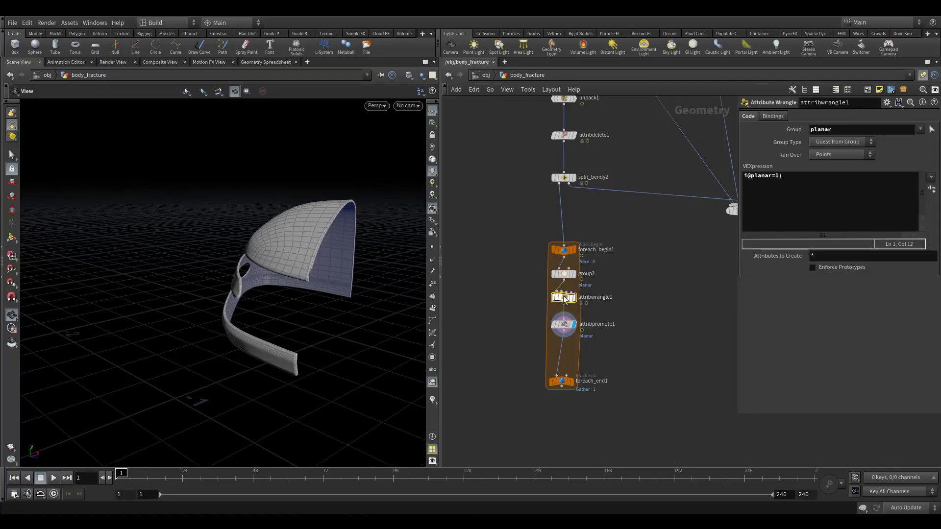
mouse_move(563, 299)
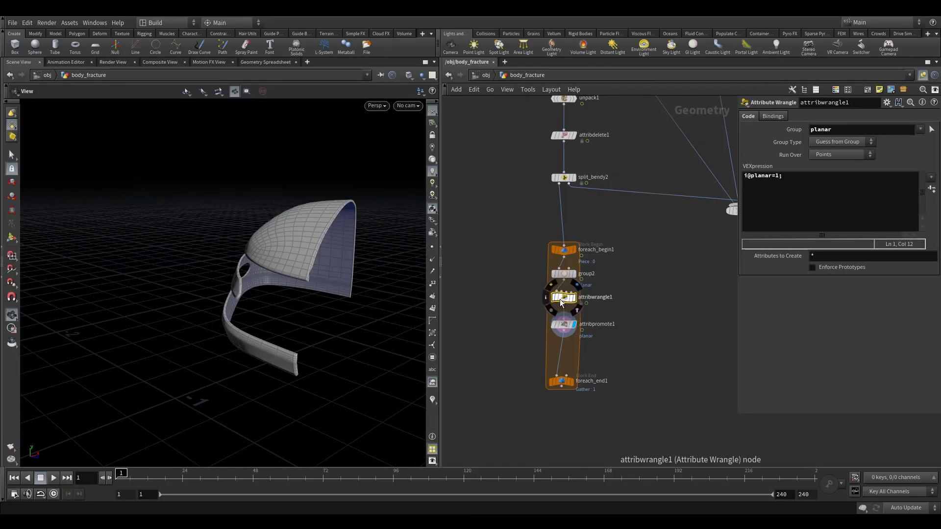
left_click(564, 324)
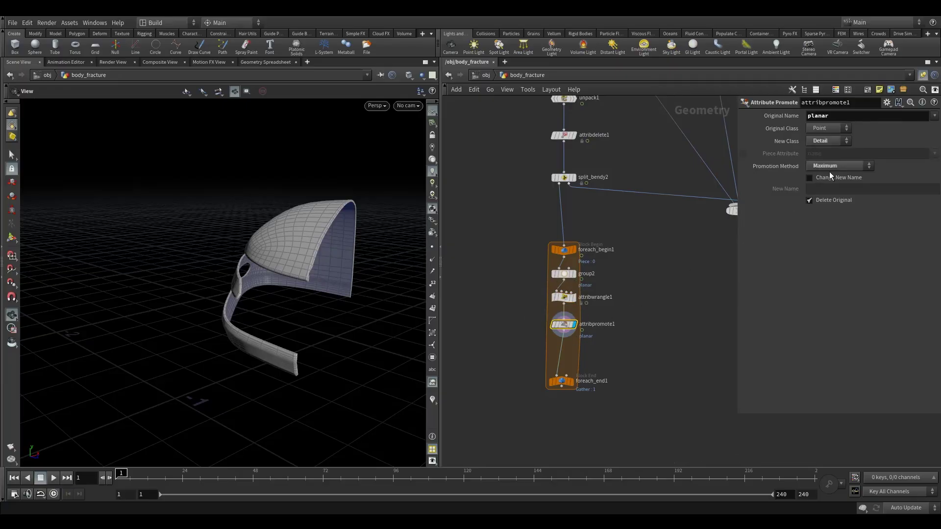
mouse_move(288, 273)
left_mouse_down()
mouse_move(306, 273)
mouse_move(298, 288)
left_mouse_up()
middle_click_drag(560, 353, 549, 319)
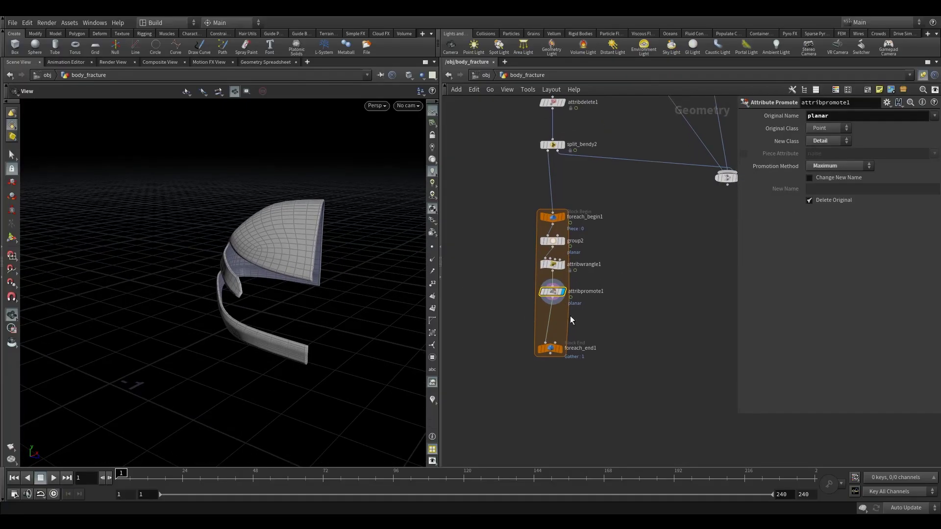
left_click_drag(553, 351, 552, 373)
left_click(499, 307)
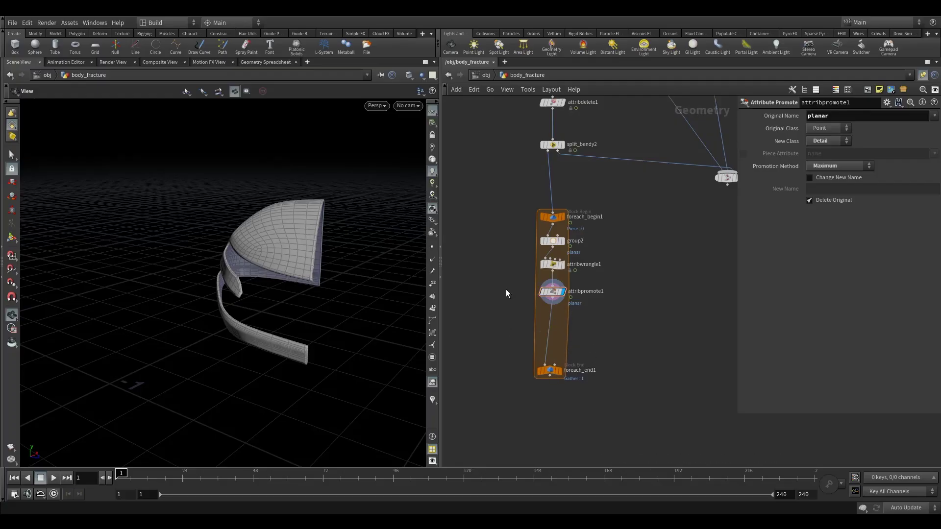
key("Tab")
type("ap")
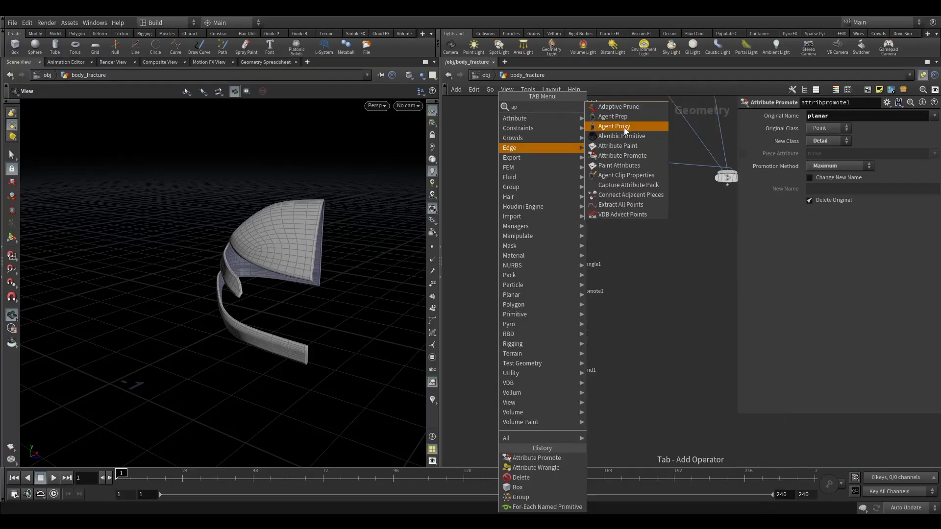
left_click(628, 155)
left_click(555, 319)
- Configure attribpromote2 to promote the planar attribute from Detail to Point with the Maximum method
left_click(830, 129)
left_click(827, 129)
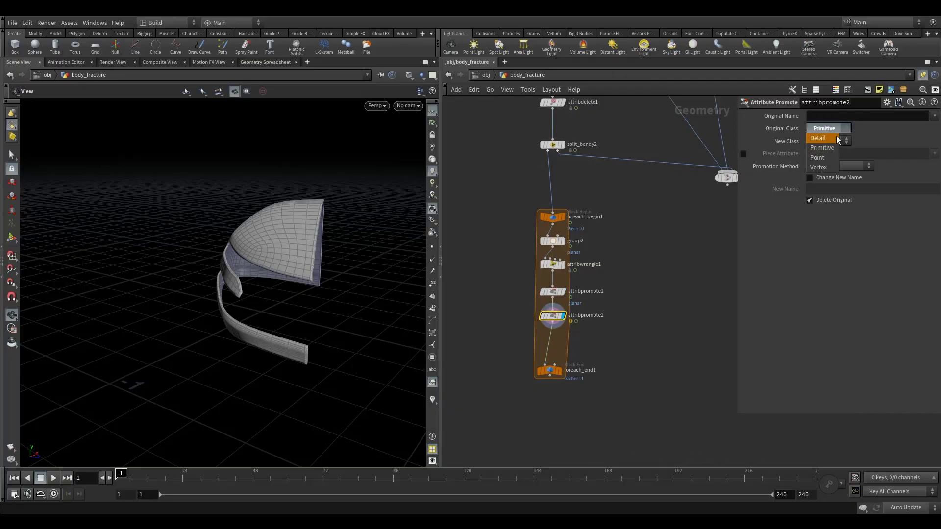
left_click(830, 133)
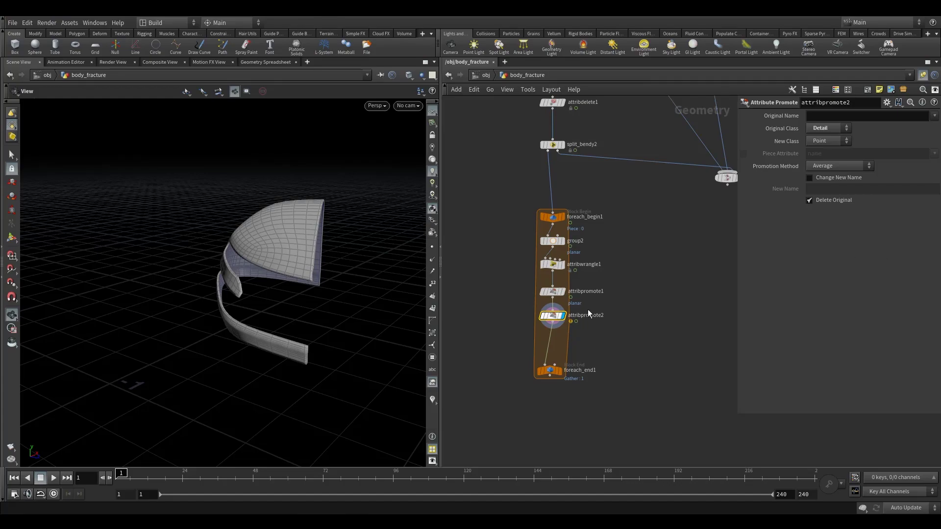
left_click(824, 168)
left_click(825, 175)
left_click(934, 116)
left_click(927, 135)
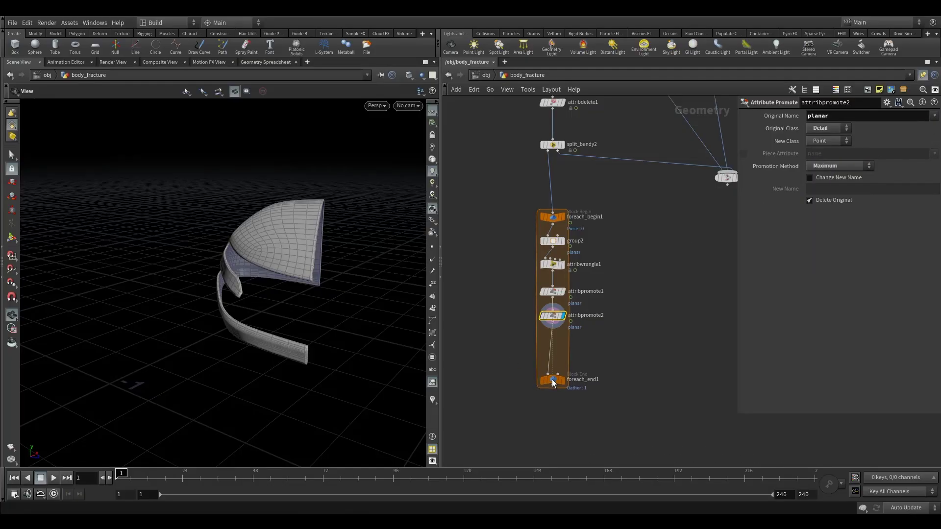
- Insert a Color node between attribpromote2 and foreach_end1 and set its color to red (1, 0, 0)
key("Tab")
type("colo")
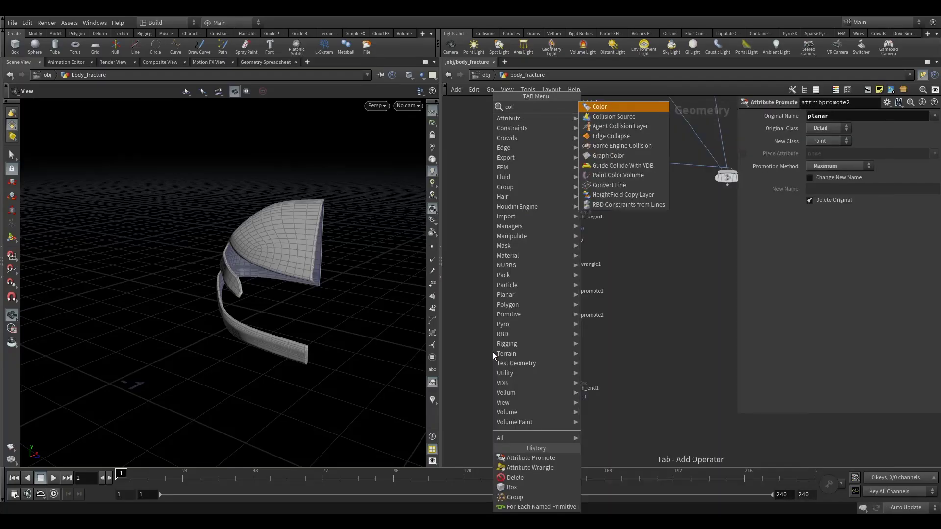
left_click(610, 107)
left_click(548, 346)
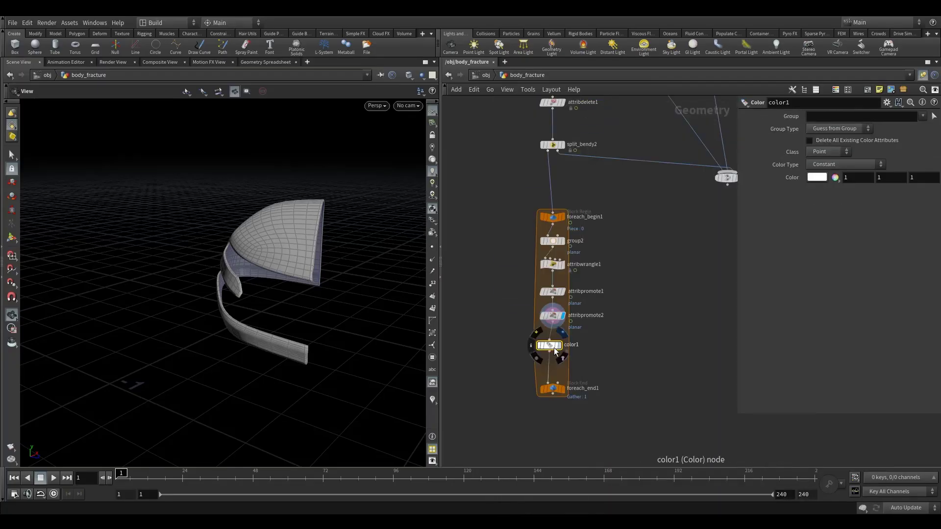
left_click(826, 177)
left_click(755, 113)
left_click(934, 80)
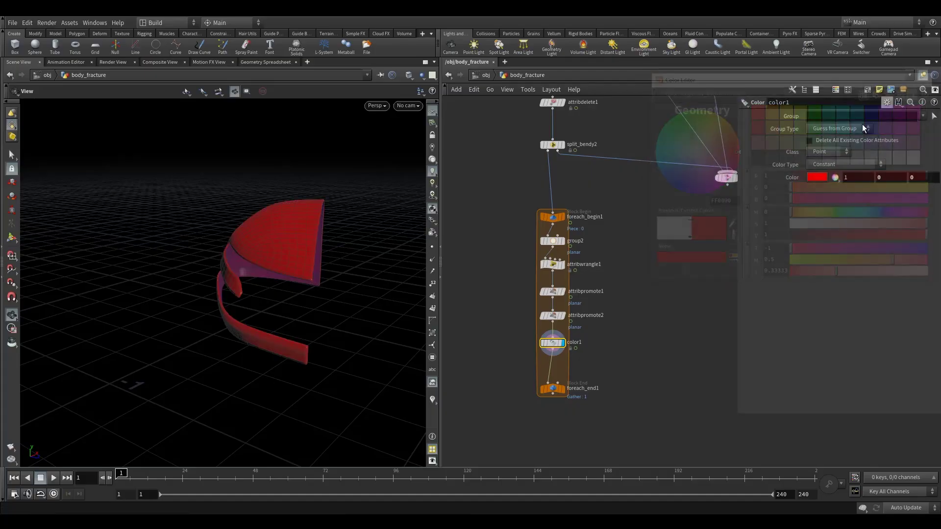
left_click(824, 115)
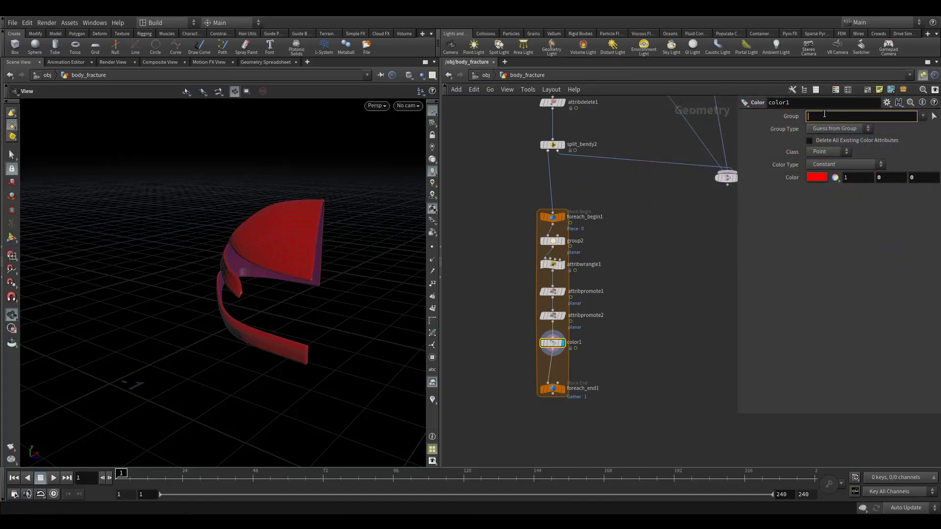
type("@plana")
key("Return")
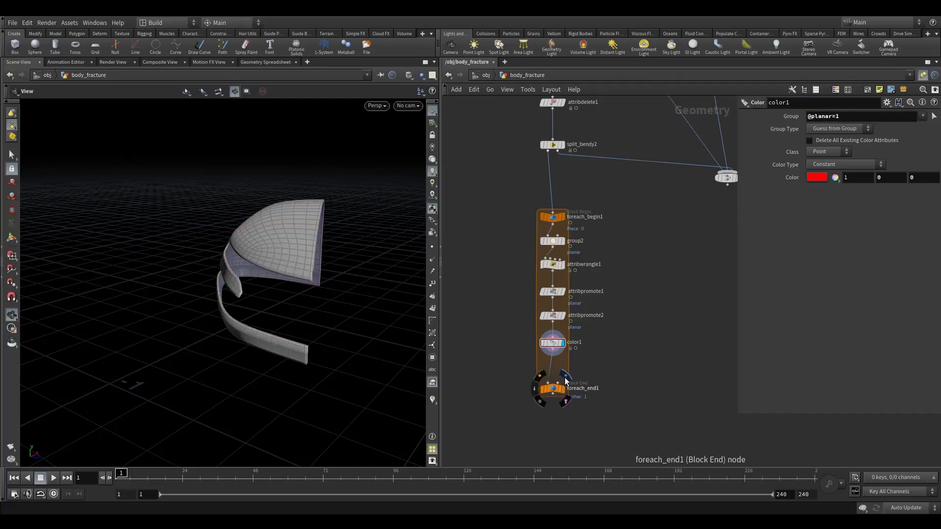
- Display foreach_end1 and turn off Single Pass so the loop processes every piece of the car body
left_click(562, 388)
left_click_drag(516, 372, 587, 419)
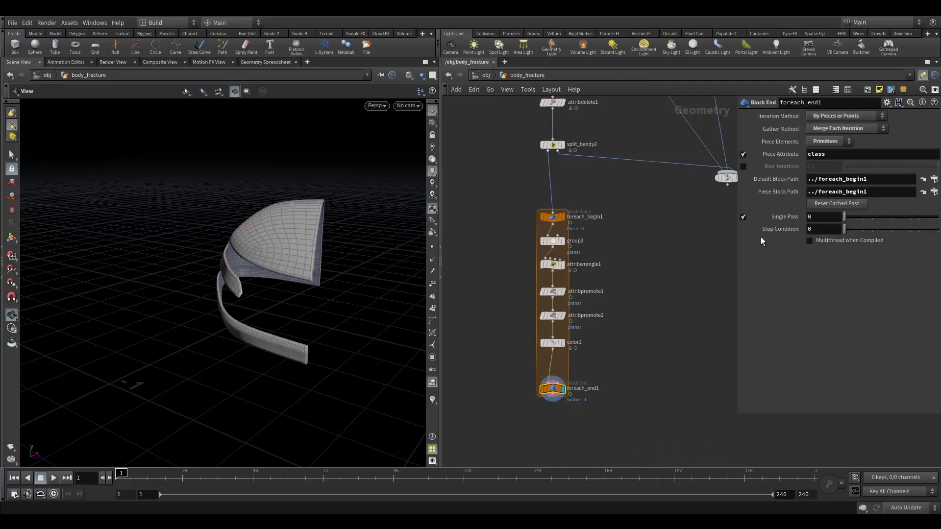
left_click(743, 217)
right_click_drag(316, 294, 372, 316)
left_click_drag(372, 316, 294, 299)
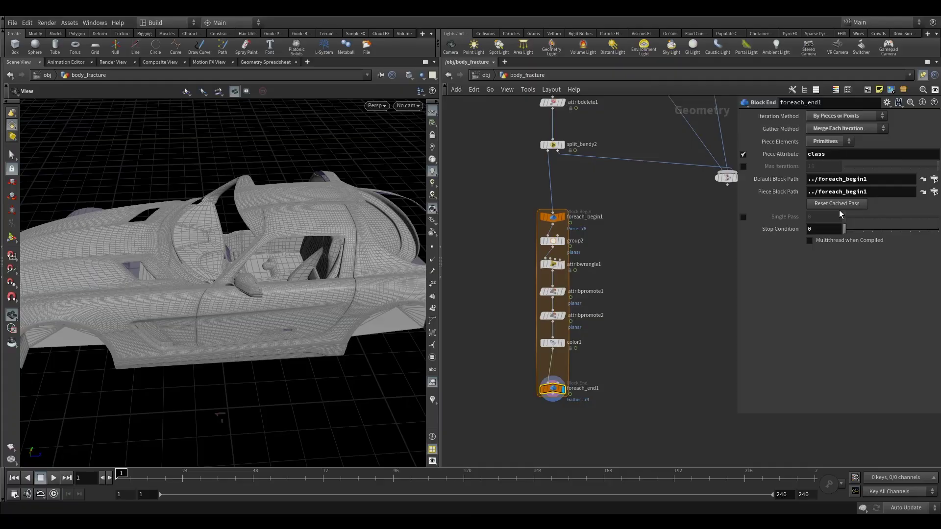
left_click_drag(332, 280, 358, 284)
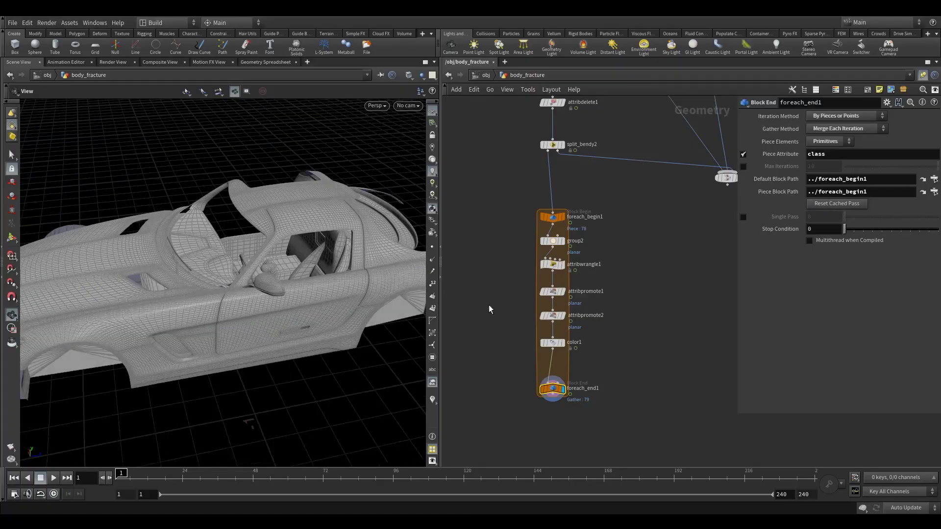
- Reset the Promotion Method of attribpromote2 to its default, Average
left_click(553, 315)
left_click(837, 167)
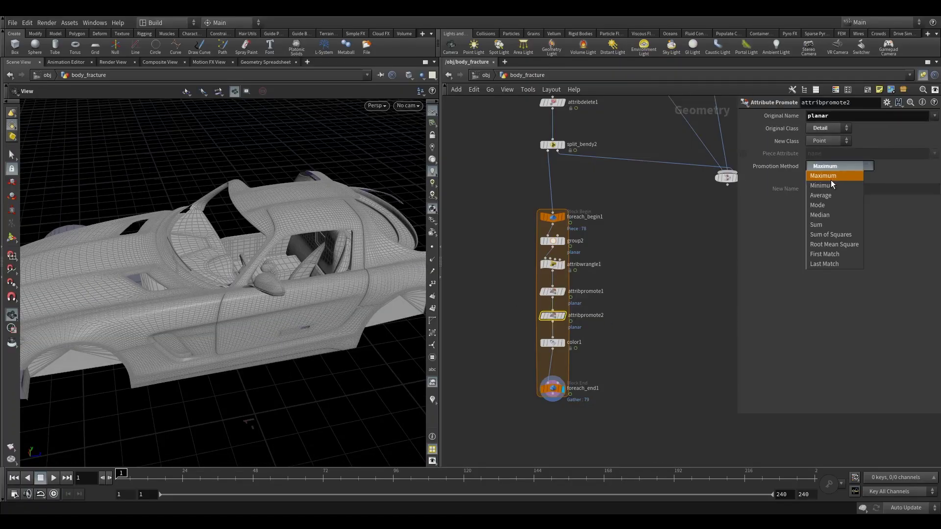
left_click(782, 166)
right_click(782, 166)
left_click(806, 316)
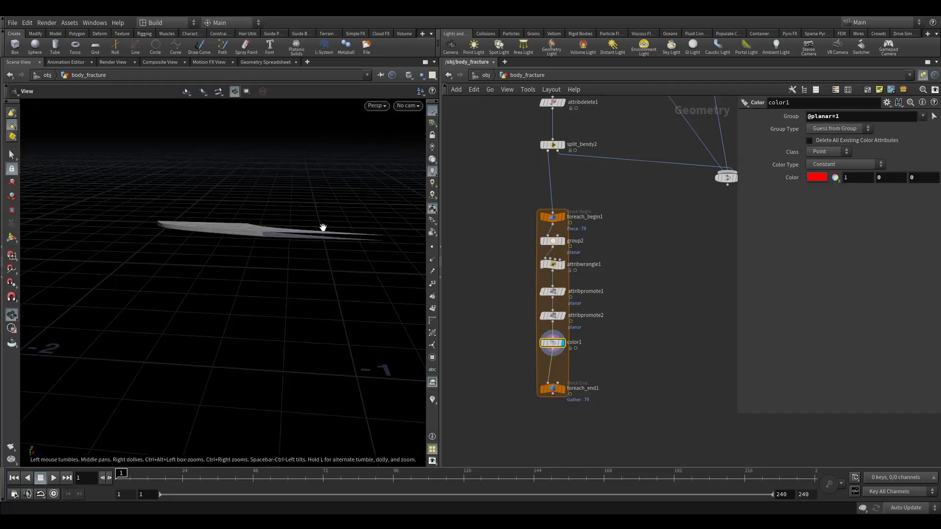
- Set color1's Group Type to Points and display foreach_end1 to inspect the colored car body pieces
left_click(833, 129)
left_click(824, 166)
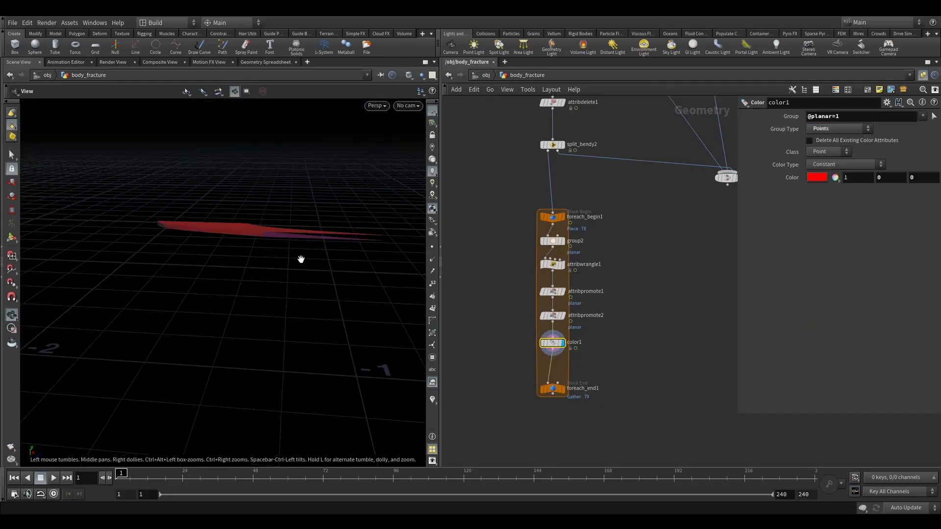
left_click(561, 390)
left_click_drag(117, 338, 343, 274)
middle_click_drag(343, 275, 263, 304)
right_click_drag(262, 304, 417, 235)
left_click_drag(343, 252, 261, 245)
right_click_drag(57, 193, 286, 192)
left_click_drag(287, 193, 211, 235)
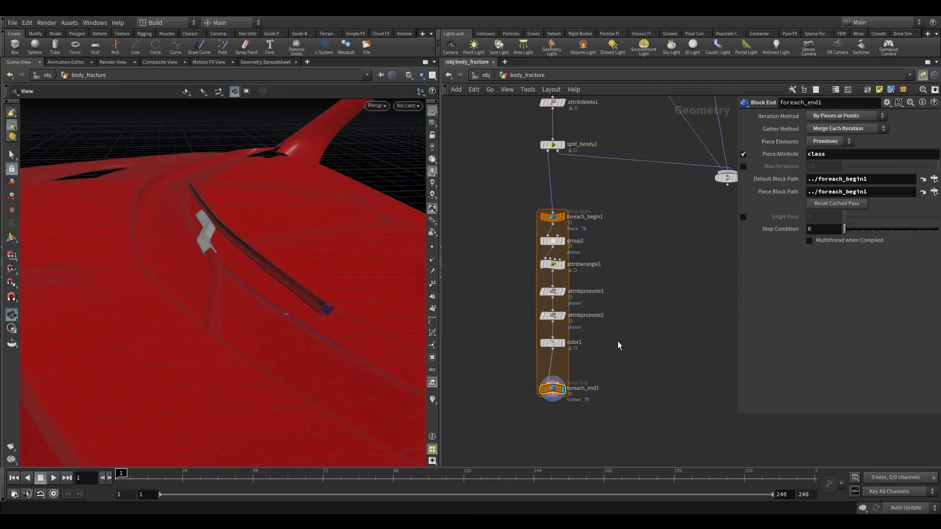
- Delete the color1 node and turn on Single Pass for foreach_end1
middle_click_drag(617, 348, 622, 262)
left_click(558, 258)
key("Delete")
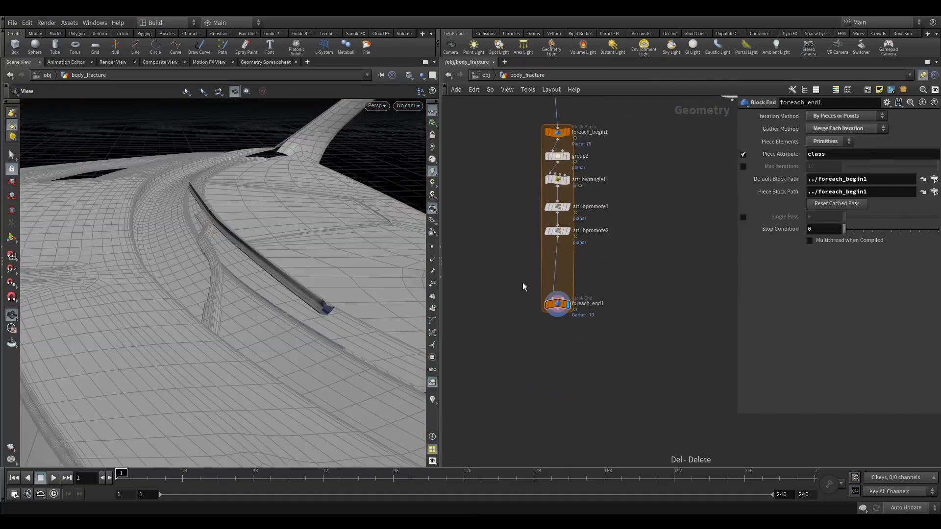
left_click(742, 219)
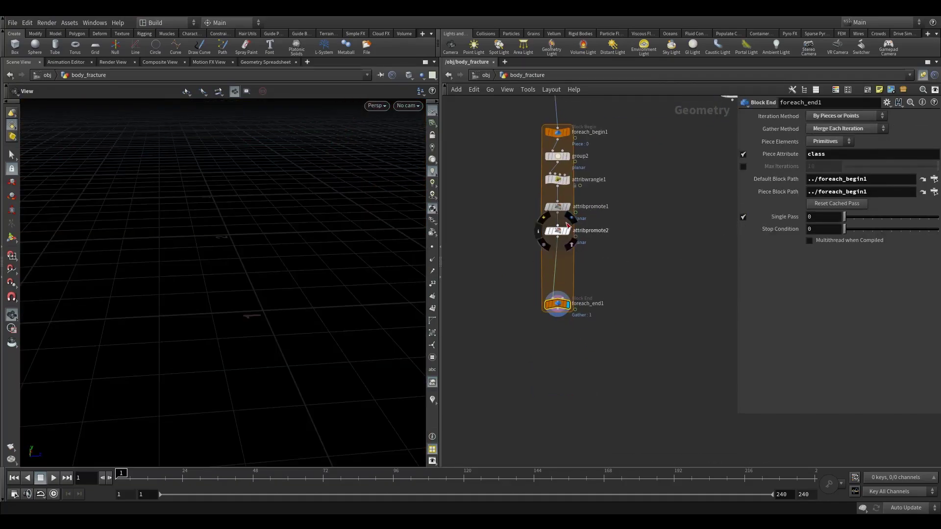
- Display attribpromote2 and insert a Split node between it and foreach_end1
left_click(568, 230)
left_click_drag(524, 224, 562, 257)
scroll(221, 264, "up", 3)
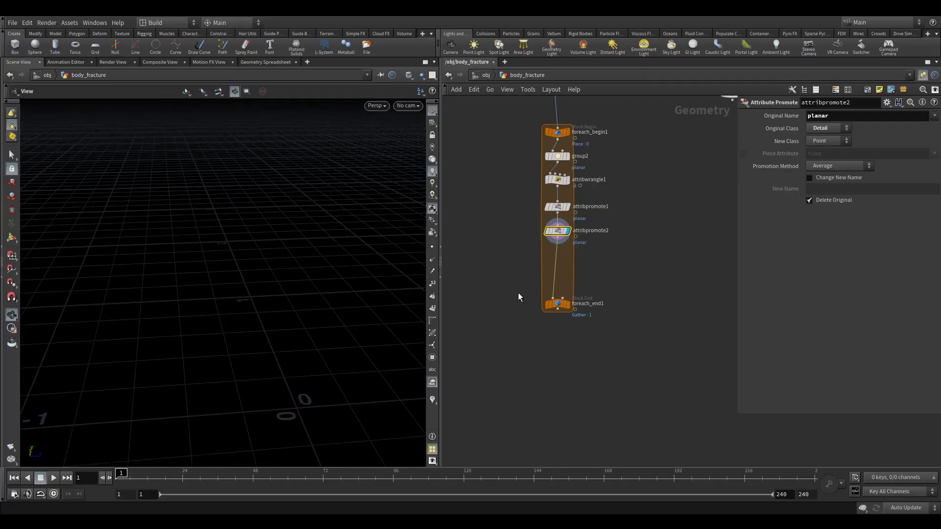
key("Tab")
type("spl")
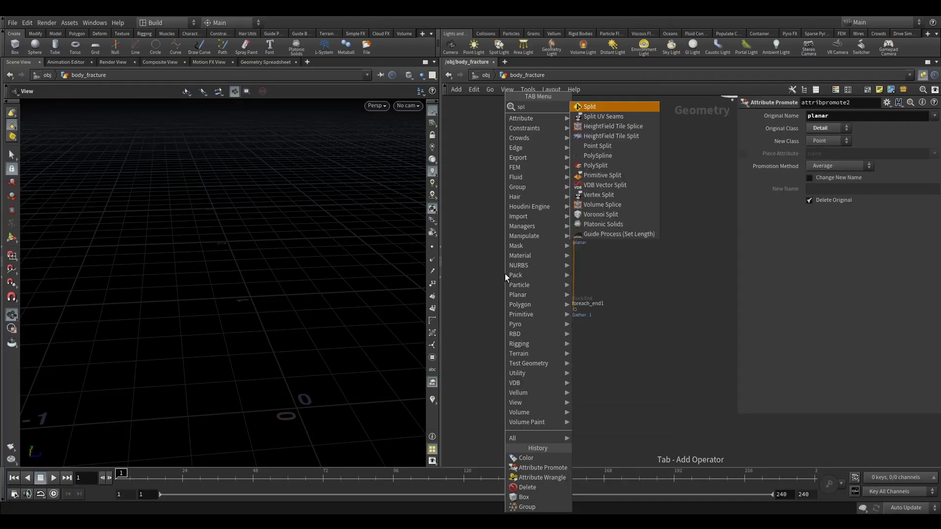
left_click(589, 109)
left_click(557, 258)
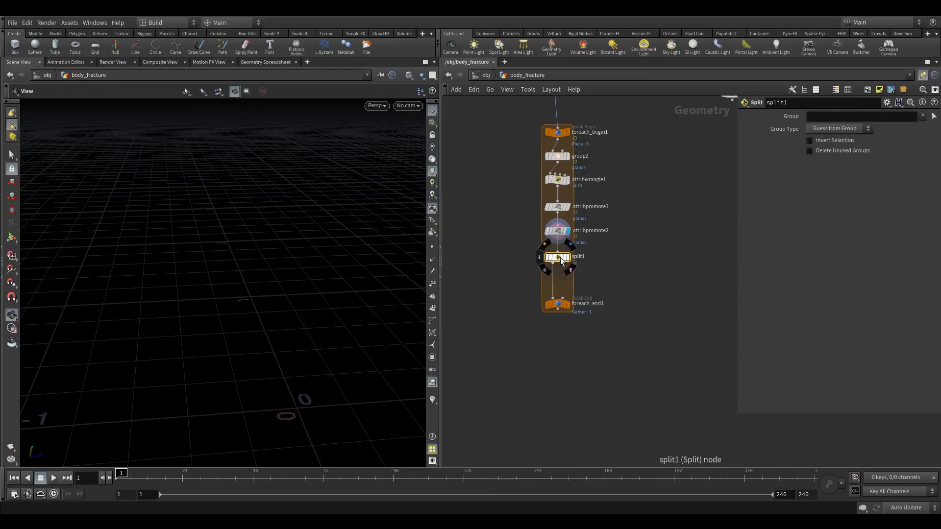
- Rename the attribwrangle1 node as create_planar_attrib
scroll(571, 241, "up", 3)
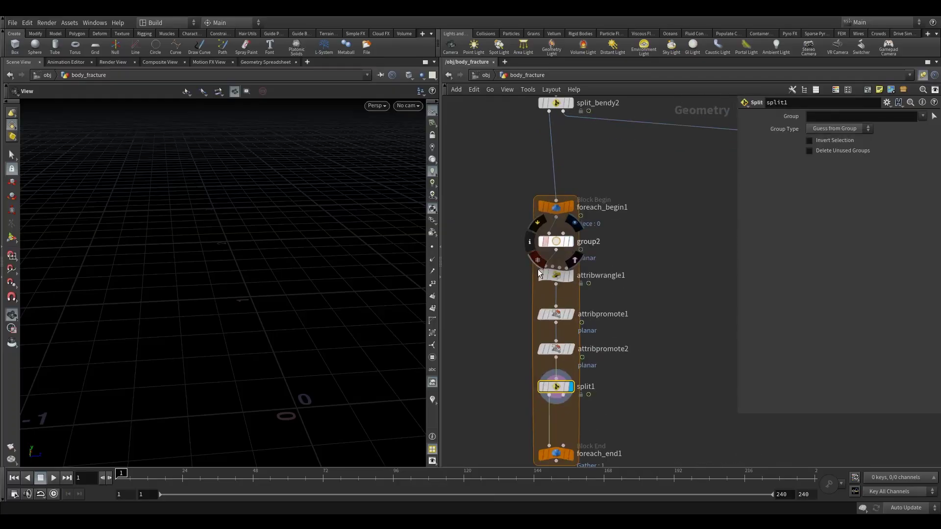
left_click(556, 275)
double_click(620, 277)
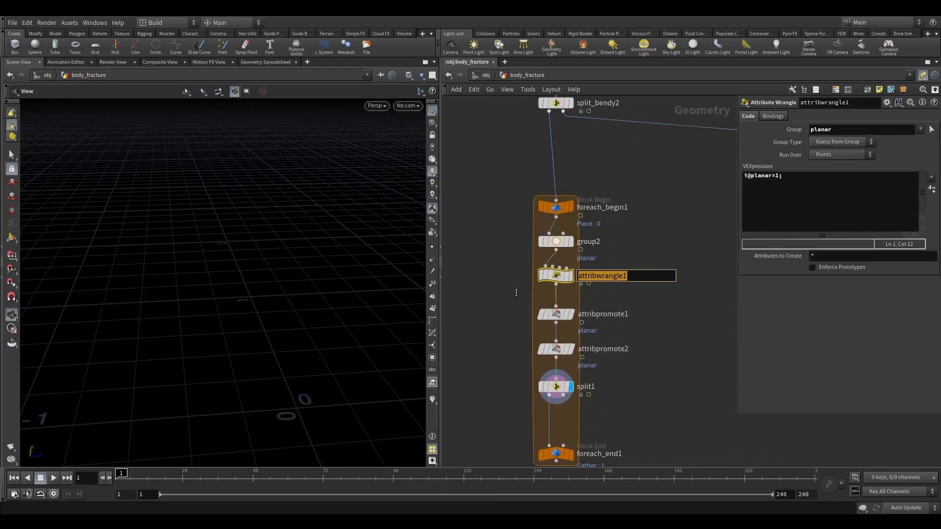
type("cre")
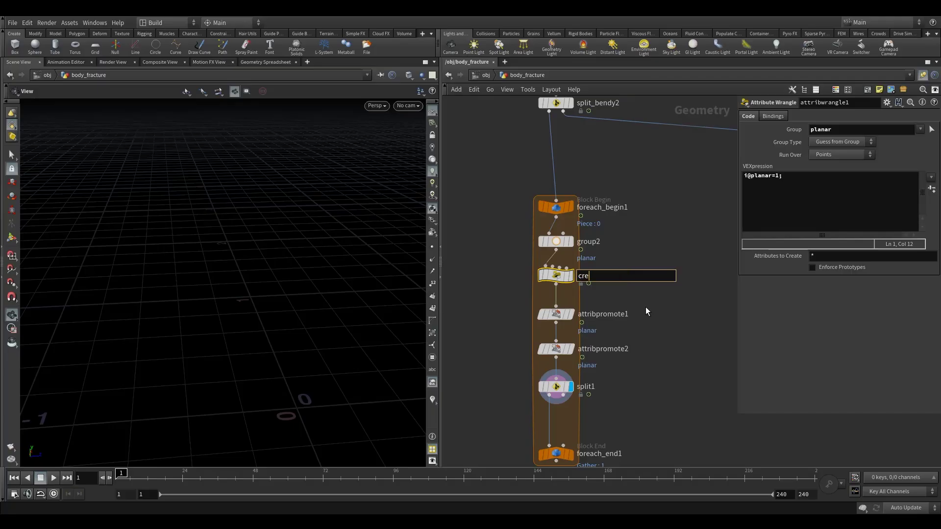
type("ate_planar_a")
type("atrib")
type("t")
- Rename the split1 node as split1_planar
left_click_drag(508, 301, 586, 331)
left_click_drag(510, 348, 603, 336)
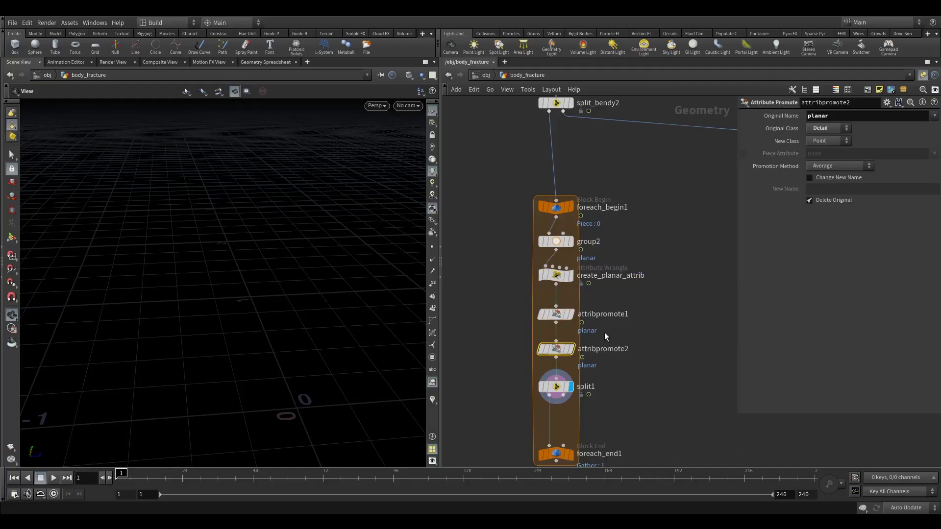
middle_click_drag(499, 340, 497, 277)
left_click_drag(514, 313, 574, 337)
left_click(592, 324)
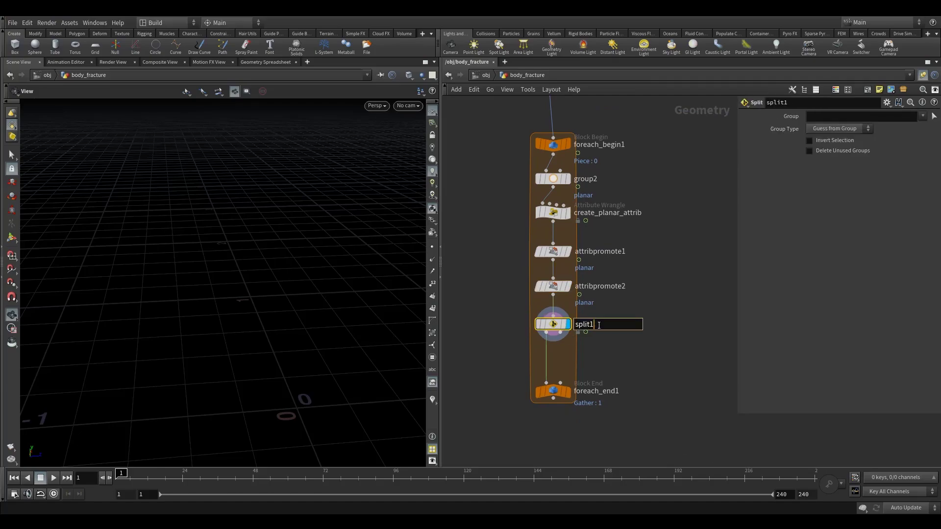
type("_planar")
key("Return")
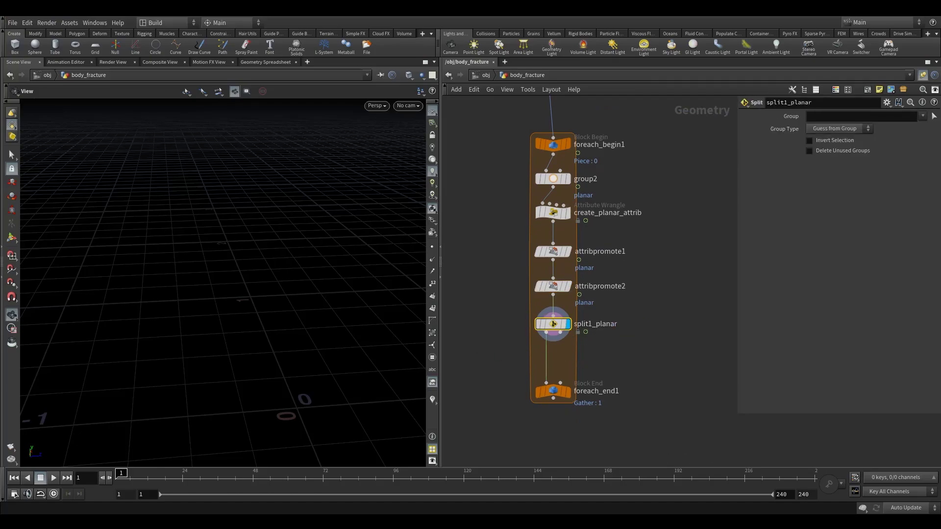
- Check the group choices of split1_planar and move the node further below attribpromote2
left_click(868, 120)
left_click(922, 117)
mouse_move(540, 175)
left_mouse_down()
mouse_move(556, 186)
mouse_move(540, 174)
left_mouse_up()
left_click_drag(549, 325, 550, 339)
- Insert a Group Delete node between attribpromote2 and split1_planar and set it to delete the planar group
key("Tab")
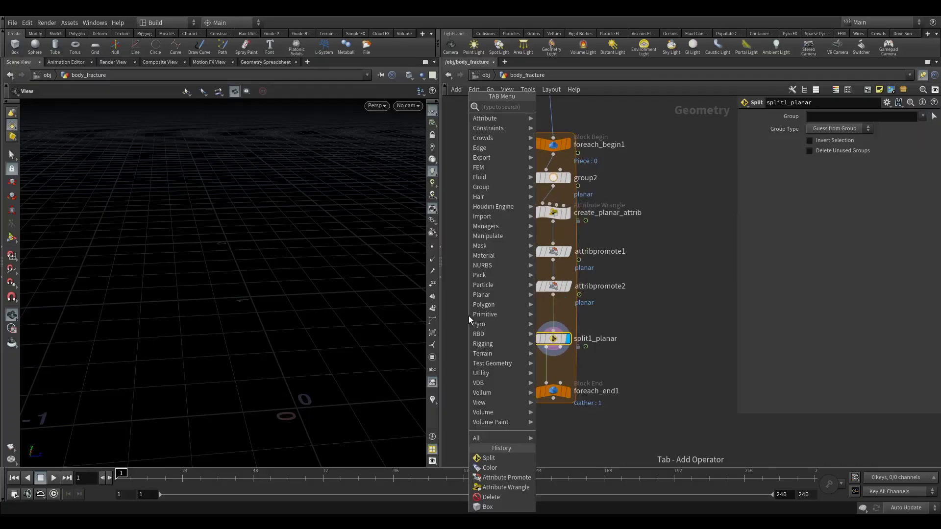
type("group")
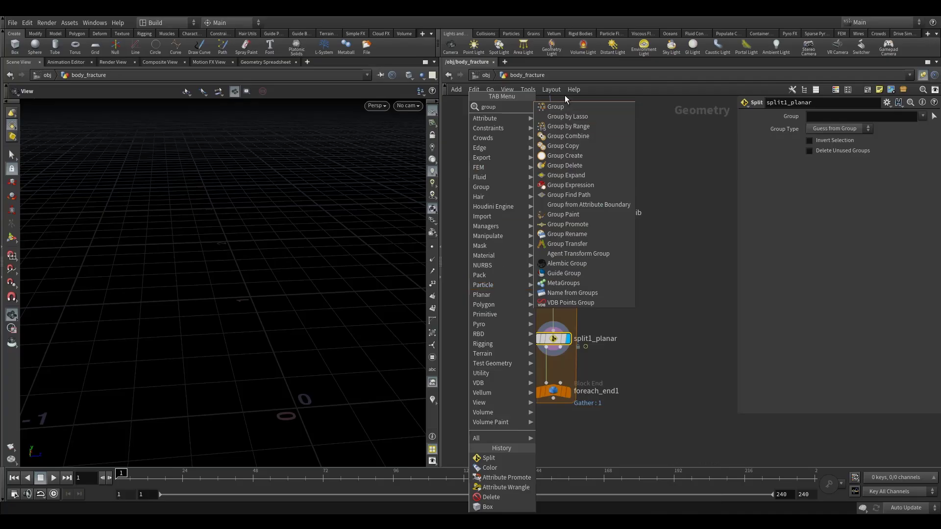
left_click(574, 165)
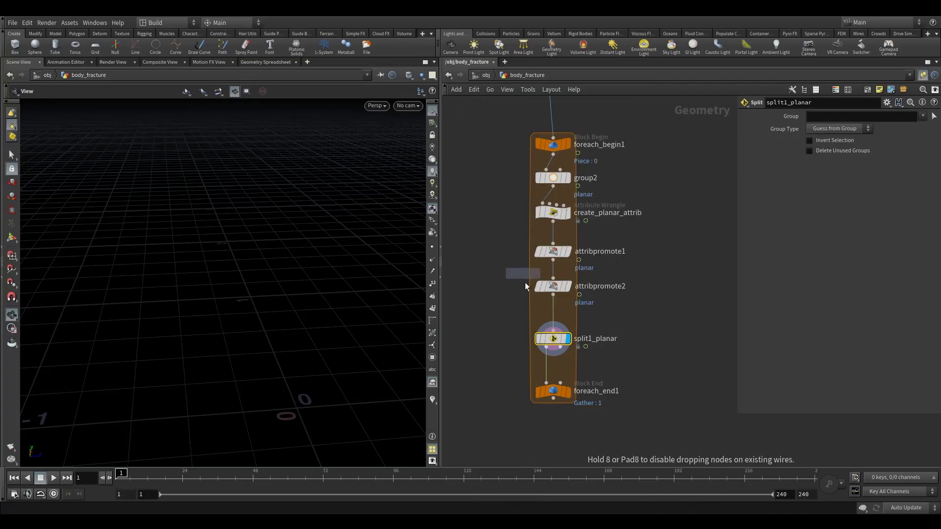
left_click(553, 318)
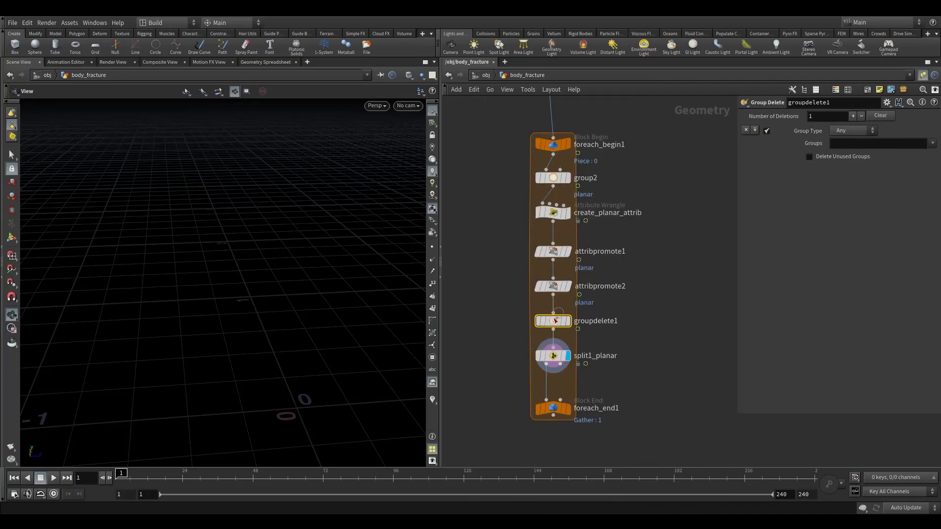
left_click_drag(554, 322, 554, 321)
left_click(932, 143)
left_click(925, 165)
left_click_drag(509, 352, 603, 392)
left_click(853, 117)
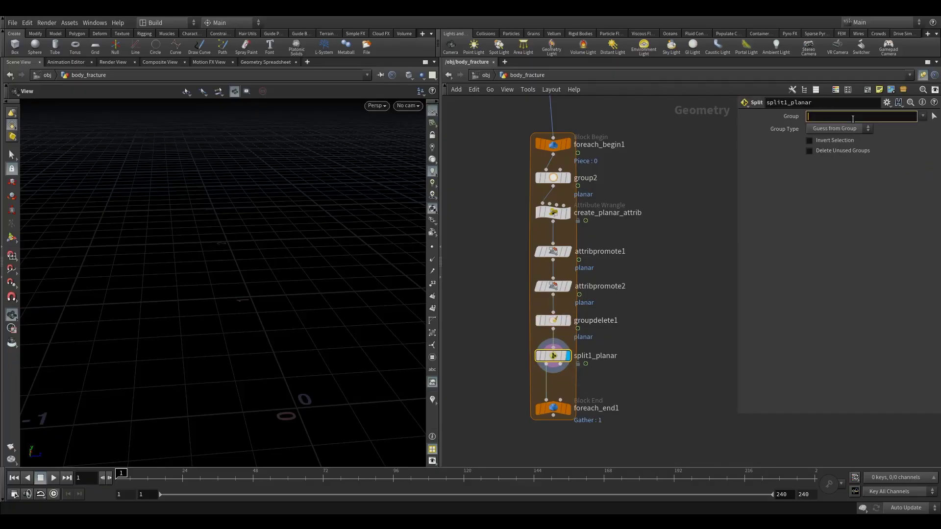
type("@plana")
left_click(702, 259)
- Compare the geometry output by groupdelete1 and split1_planar by displaying each node in turn
middle_click_drag(247, 344, 237, 262)
scroll(238, 262, "down", 4)
left_click_drag(210, 277, 220, 299)
middle_click_drag(518, 339, 509, 326)
mouse_move(516, 304)
left_mouse_down()
mouse_move(538, 310)
mouse_move(528, 307)
left_mouse_up()
left_click(564, 297)
mouse_move(546, 341)
left_mouse_down()
mouse_move(558, 342)
mouse_move(546, 343)
left_mouse_up()
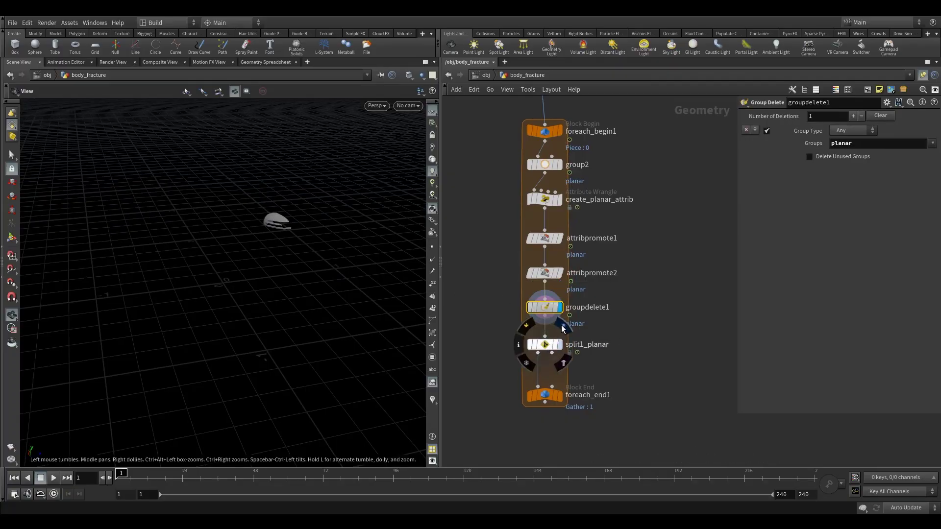
left_click(560, 345)
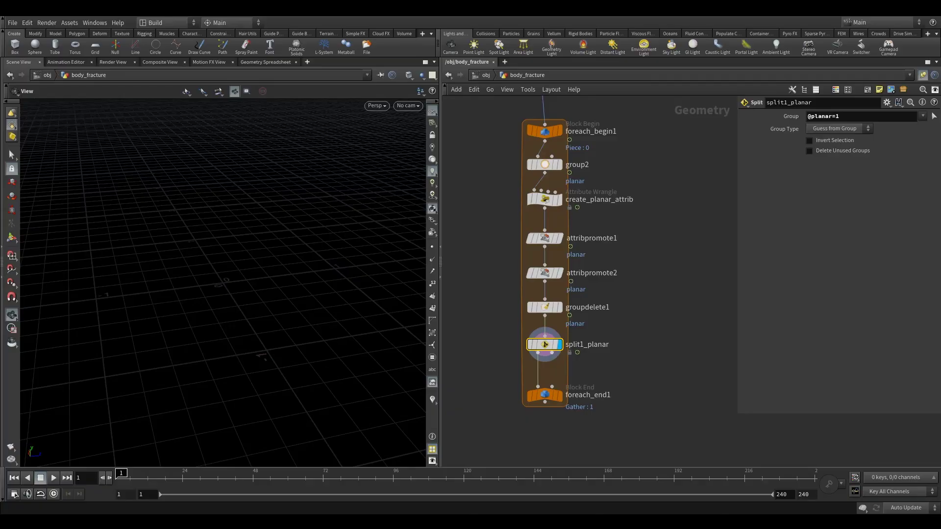
left_click_drag(311, 263, 274, 293)
right_click_drag(273, 292, 267, 303)
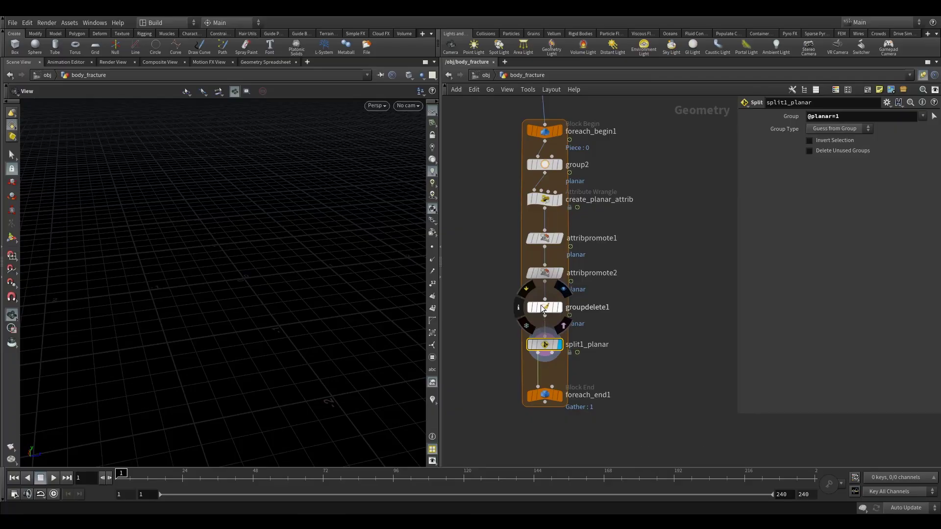
- Set the Group Type of split1_planar to Points and inspect the resulting piece
left_click(842, 129)
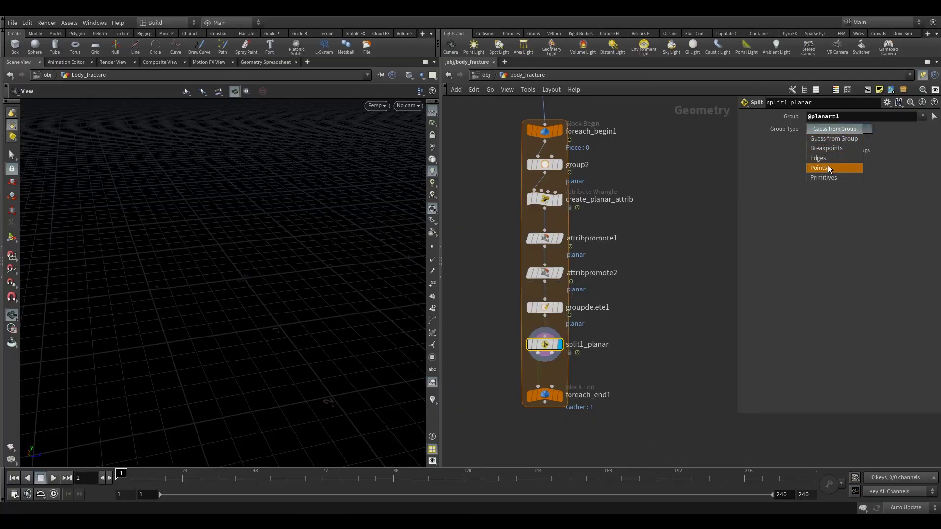
left_click(828, 167)
right_click_drag(281, 233, 463, 200)
left_click_drag(360, 223, 353, 290)
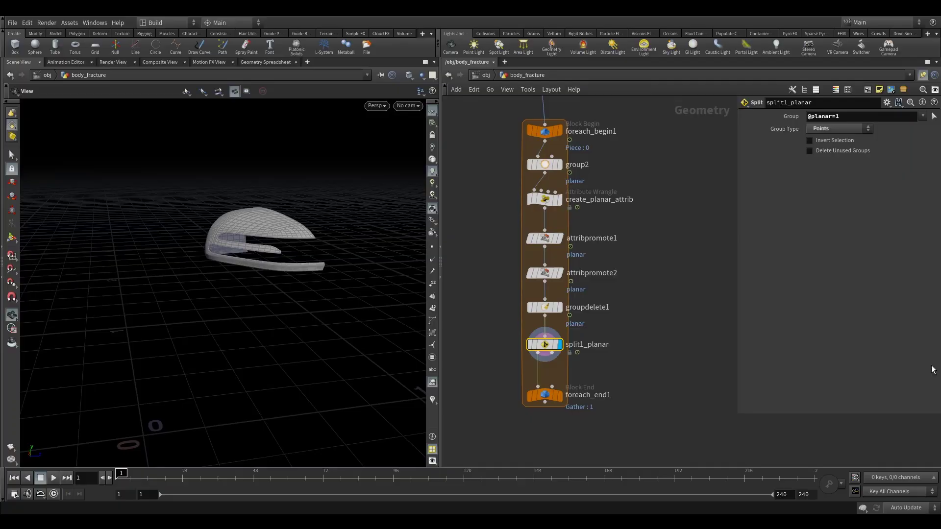
left_click_drag(201, 269, 82, 271)
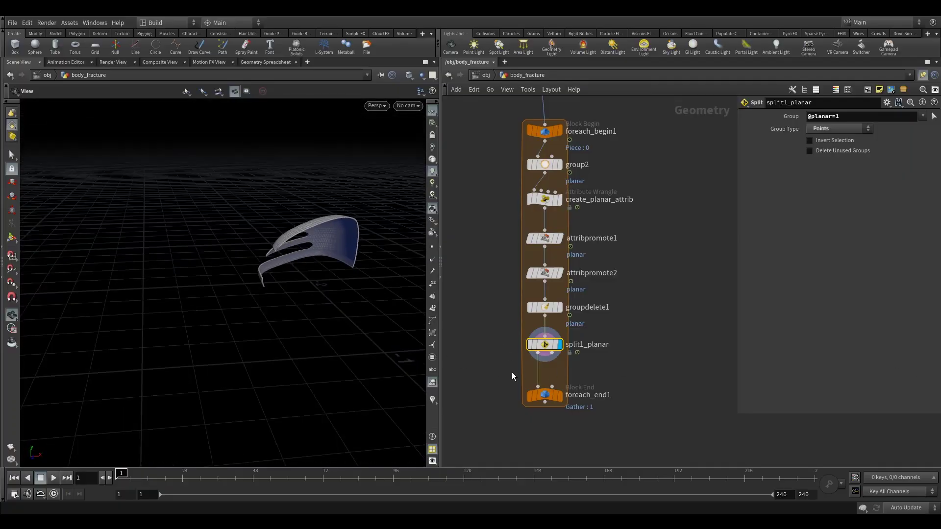
- Move foreach_end1 further down to make room for nodes below split1_planar, and inspect the curved piece up close
middle_click_drag(509, 363, 510, 283)
left_click_drag(550, 301, 547, 405)
mouse_move(288, 269)
left_mouse_down()
mouse_move(273, 260)
mouse_move(289, 257)
left_mouse_up()
right_click_drag(289, 257, 418, 250)
left_click_drag(418, 250, 315, 252)
right_click_drag(315, 252, 334, 219)
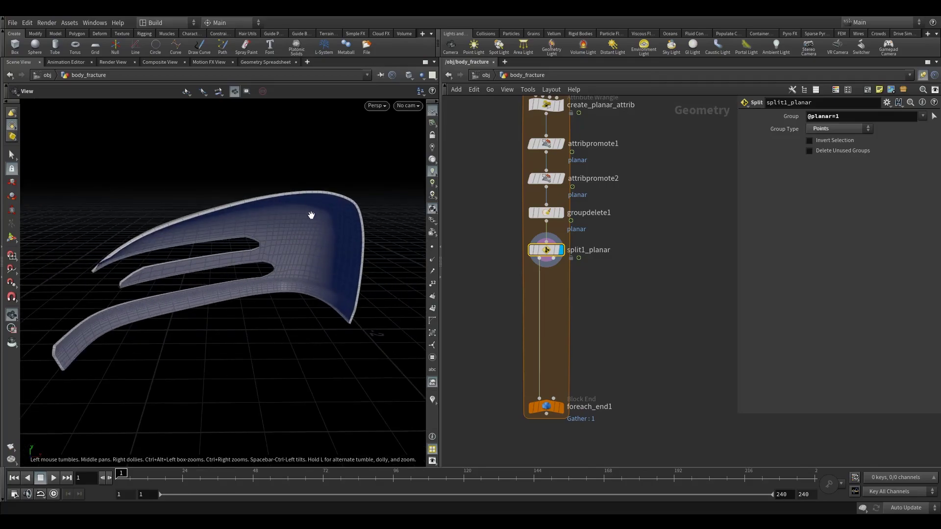
middle_click_drag(504, 309, 546, 290)
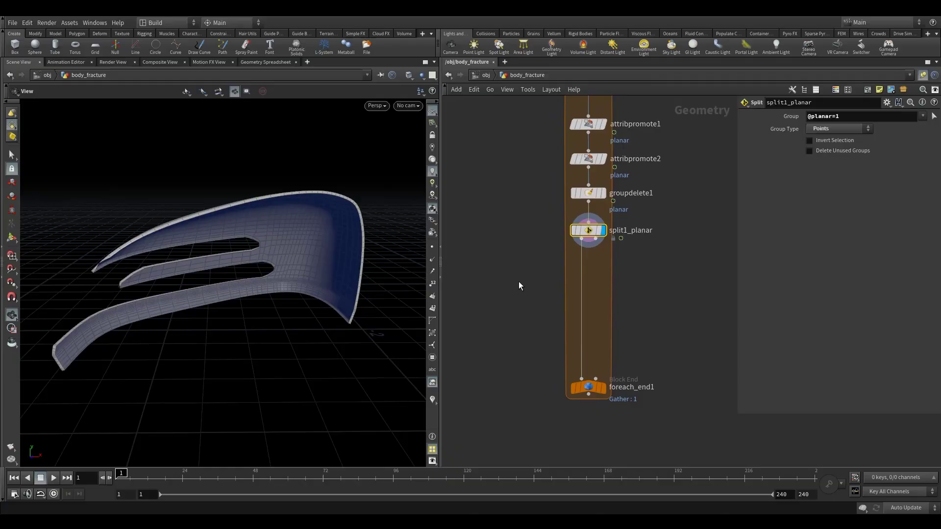
- Add a PolyExtrude node beside the chain and connect it to the first output of split1_planar
key("Tab")
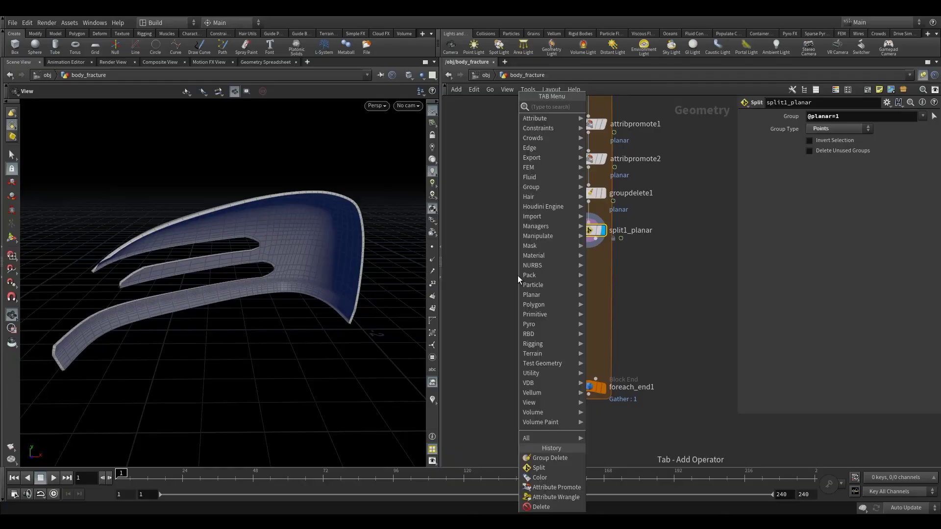
type("poly")
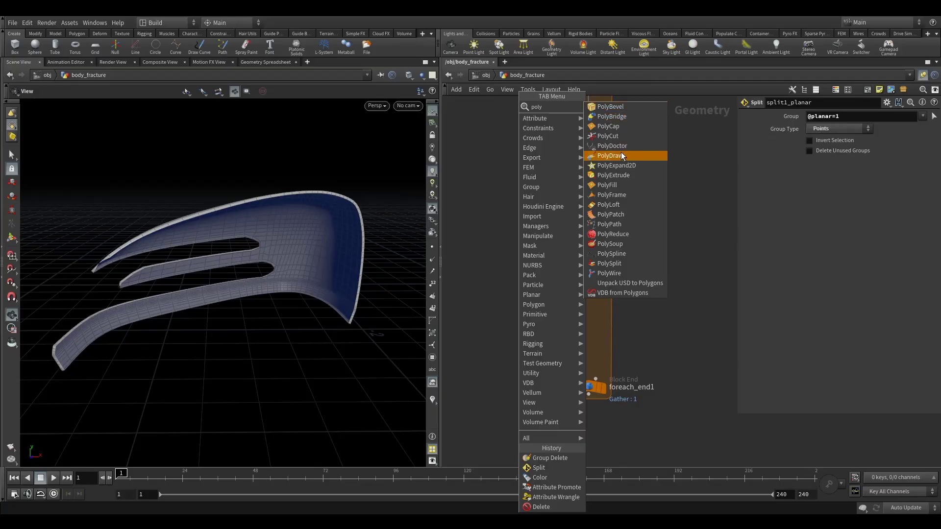
left_click(627, 177)
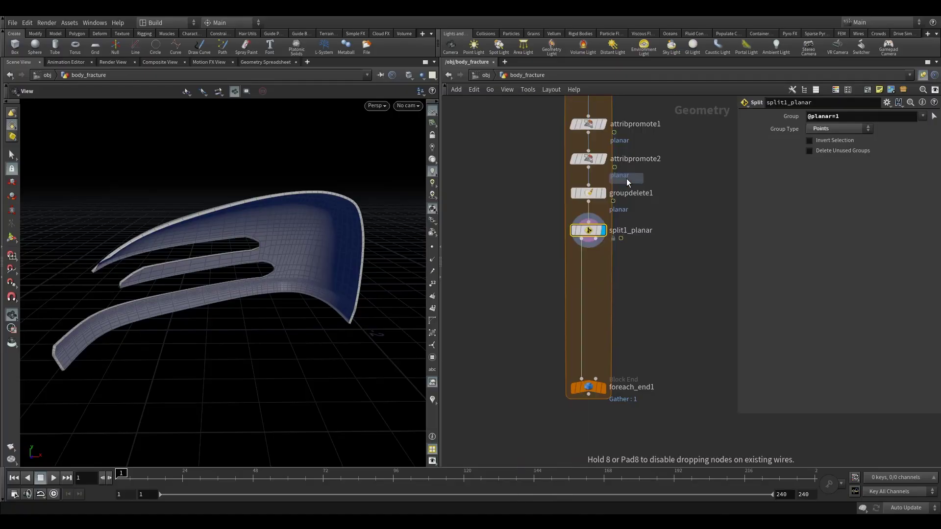
left_click(532, 286)
left_click_drag(581, 239, 503, 284)
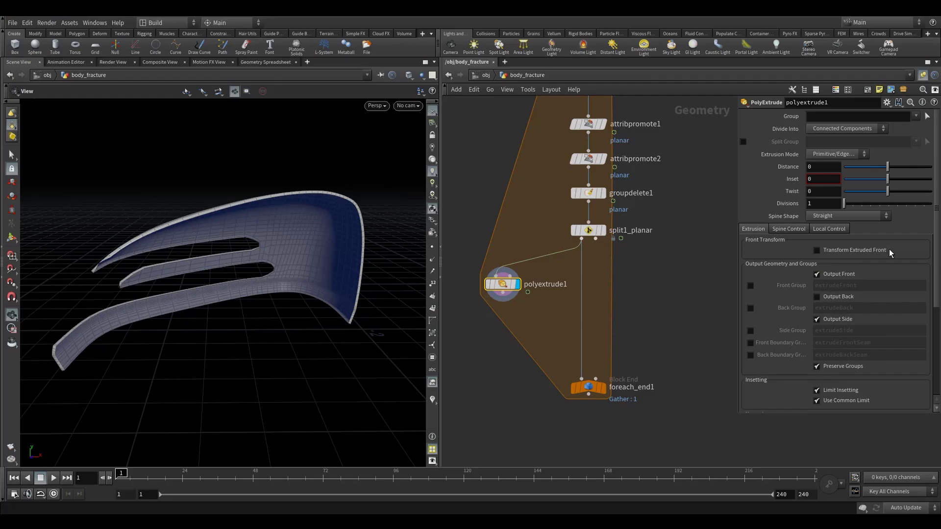
- Enable Output Back on polyextrude1 and set its Distance to 0.005
left_click(835, 297)
left_click_drag(936, 240, 936, 258)
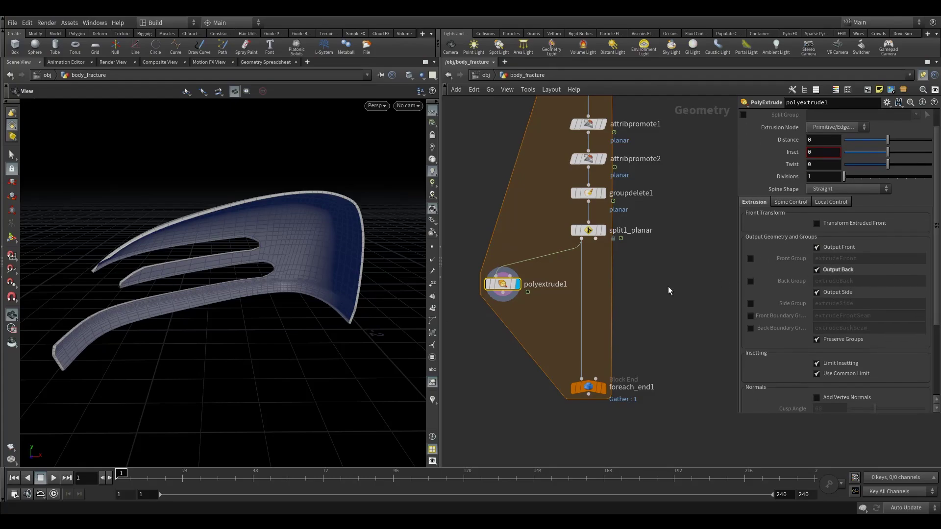
left_click_drag(499, 283, 492, 283)
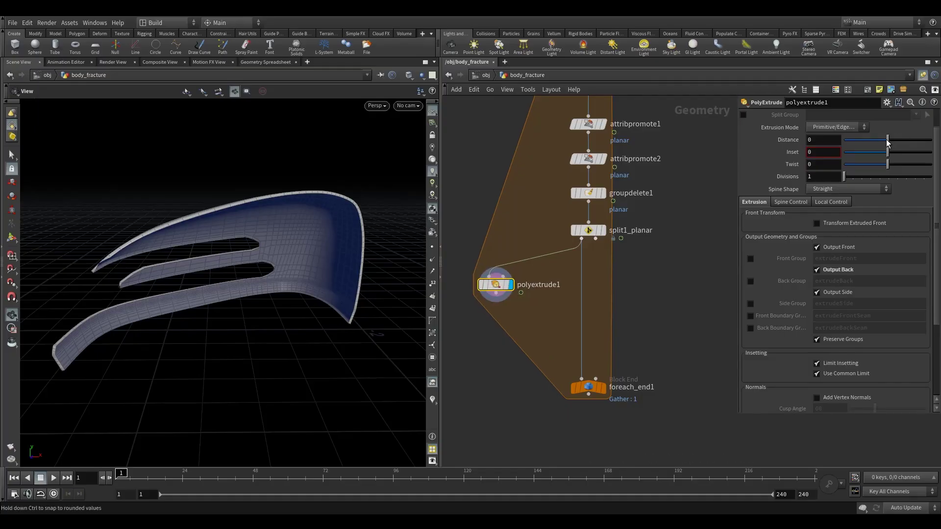
left_click_drag(888, 139, 889, 140)
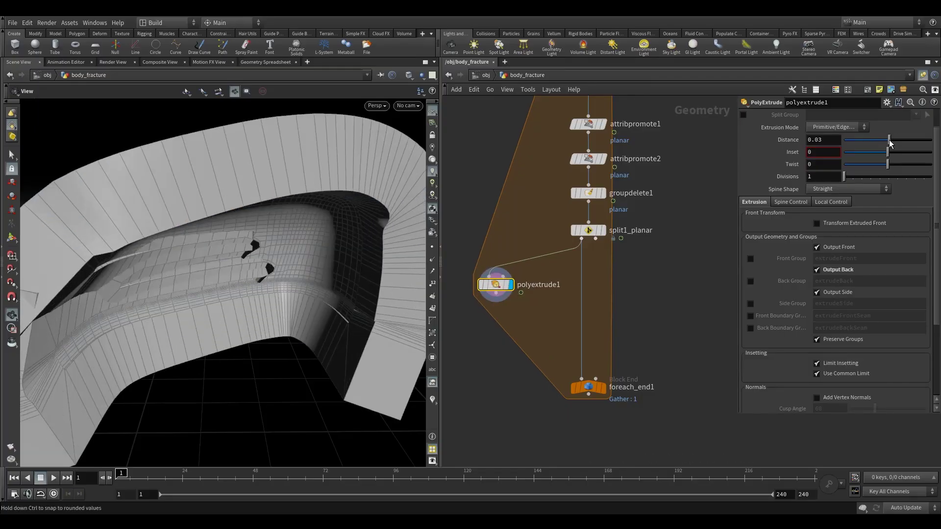
left_click(818, 139)
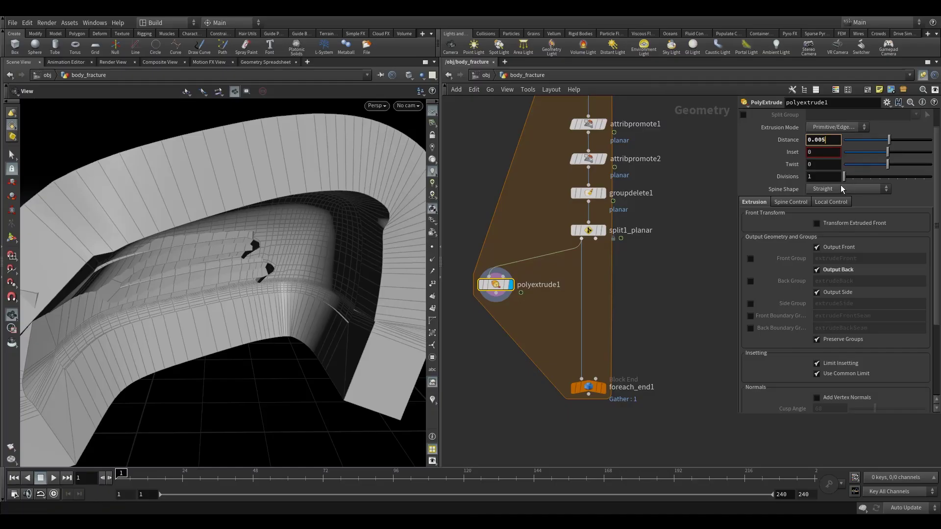
left_click(689, 268)
left_click_drag(286, 256, 361, 254)
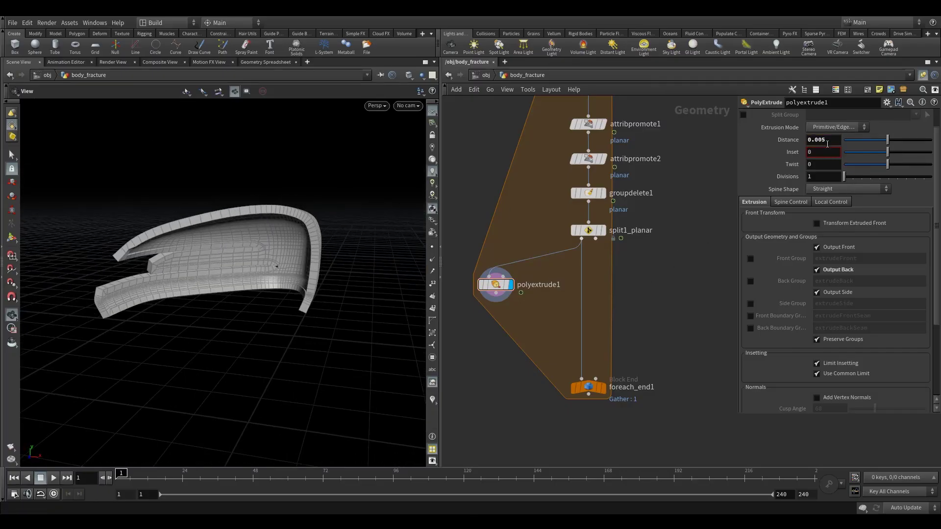
mouse_move(292, 266)
left_mouse_down()
mouse_move(263, 269)
mouse_move(338, 243)
mouse_move(296, 230)
mouse_move(265, 243)
mouse_move(267, 255)
mouse_move(217, 244)
mouse_move(225, 277)
mouse_move(254, 260)
mouse_move(296, 258)
left_mouse_up()
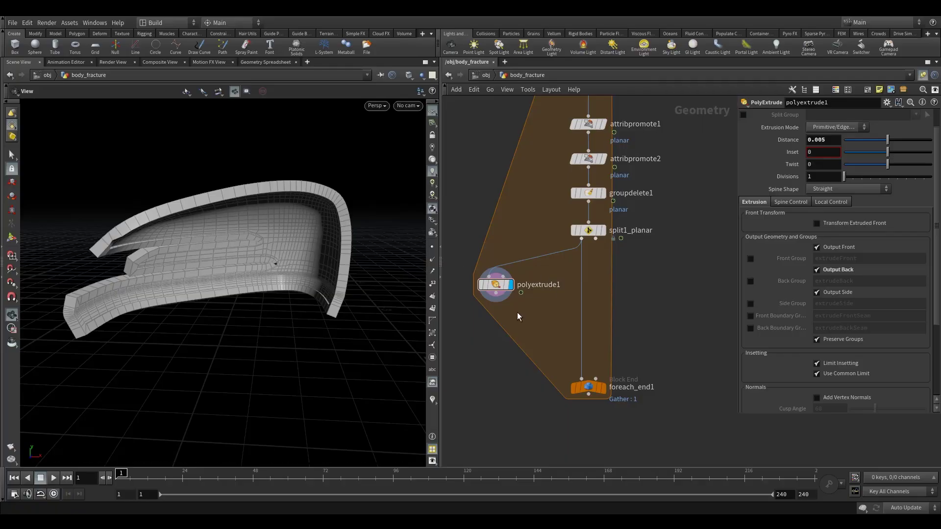
- Switch the Extrusion Mode of polyextrude1 to Point Normal and inspect the extruded piece from several angles
middle_click_drag(525, 315, 545, 288)
left_click_drag(208, 265, 230, 262)
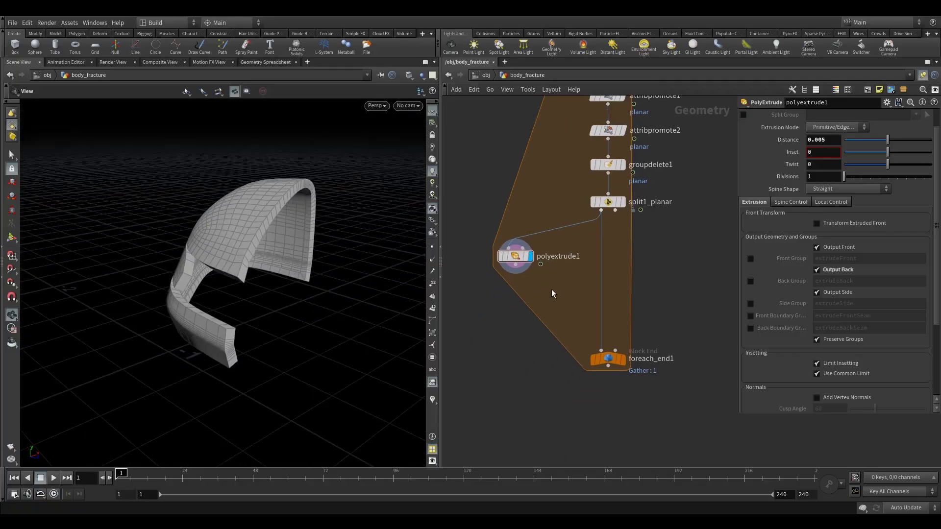
scroll(836, 151, "up", 2)
left_click(835, 154)
left_click(834, 166)
left_click_drag(304, 265, 265, 245)
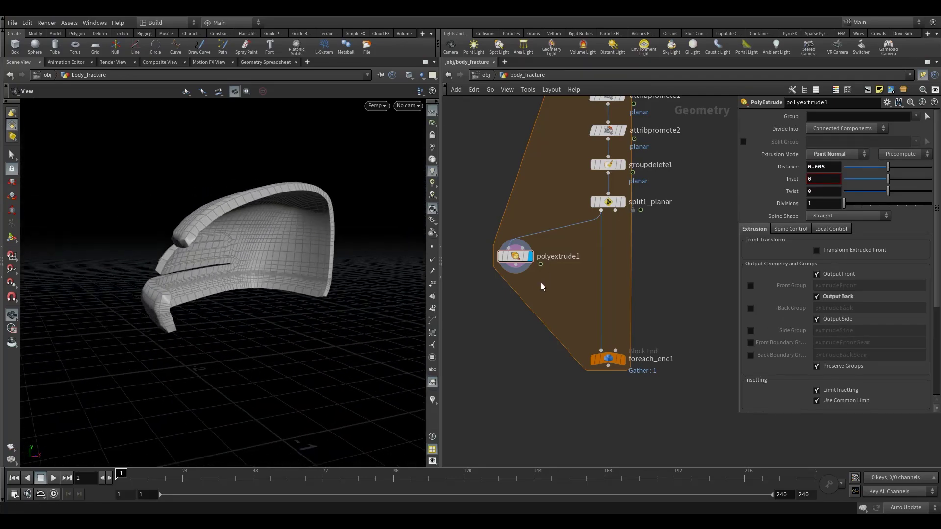
- Add a PolyReduce node below polyextrude1, wire it in and display it
key("Tab")
type("polyr")
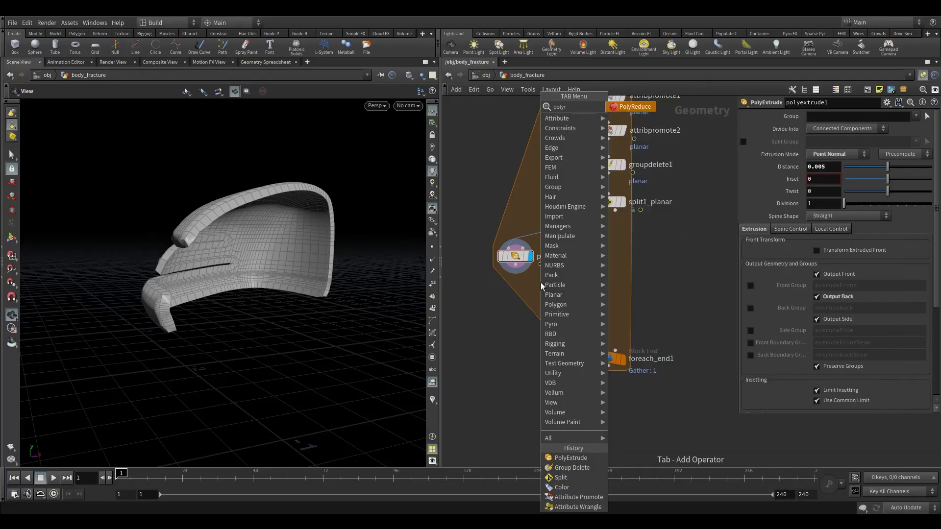
key("Return")
left_click(516, 293)
left_click_drag(515, 268, 515, 288)
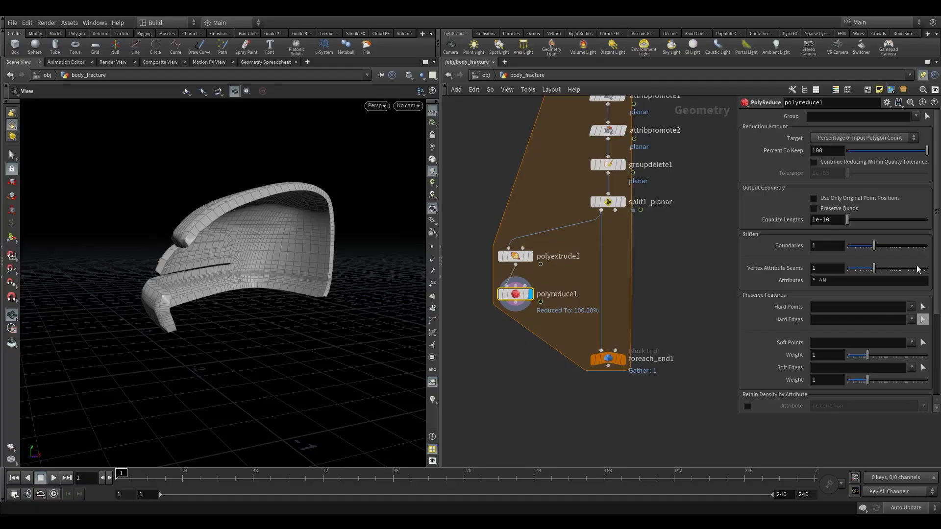
- Set Percent To Keep on polyreduce1 to 50 and inspect the reduced mesh
left_click(834, 151)
type("50")
key("Return")
left_click_drag(289, 259, 263, 269)
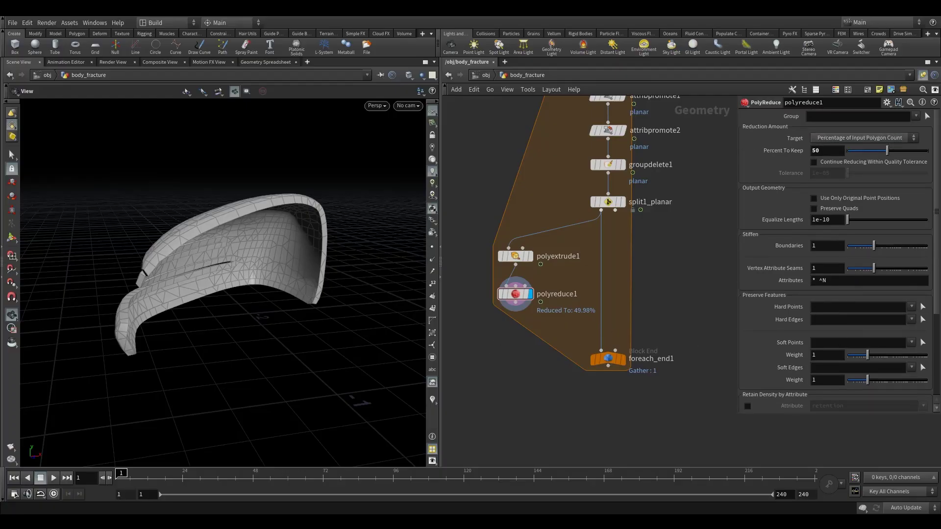
left_click_drag(240, 246, 346, 303)
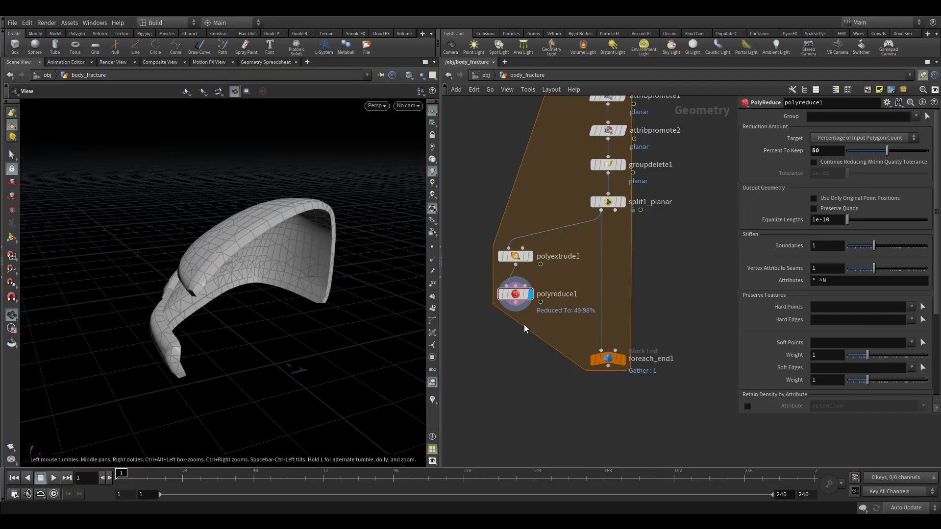
- Add an Attribute Transfer node below polyreduce1 and connect its second input to the first output of split1_planar
key("Tab")
type("ap")
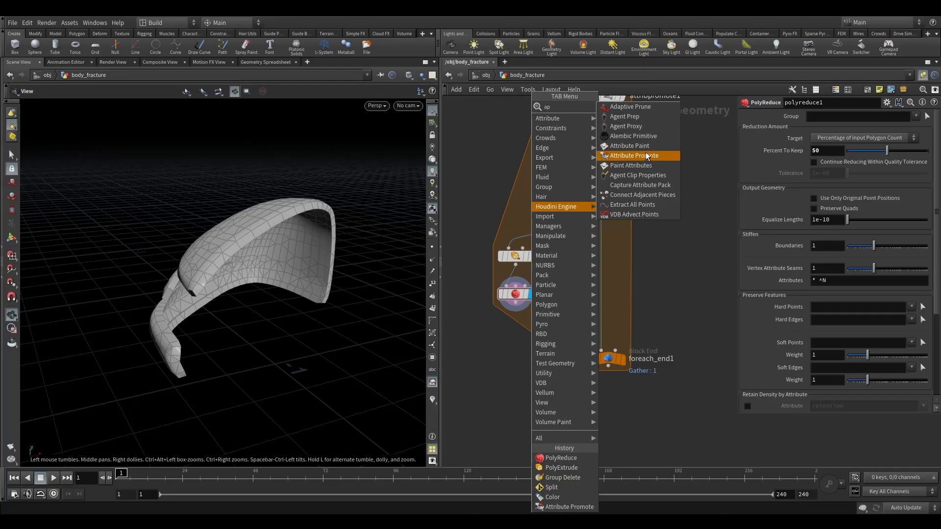
key("BackSpace")
type("t")
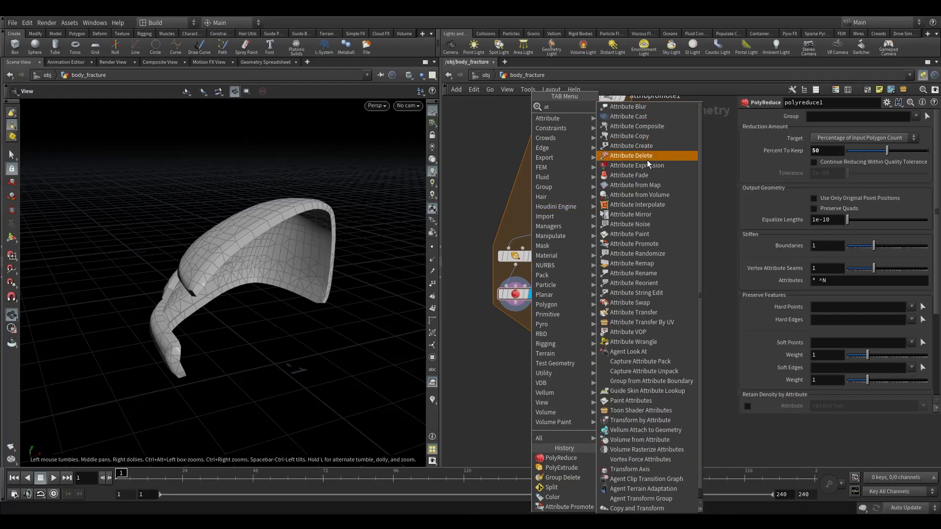
left_click(637, 312)
left_click(513, 336)
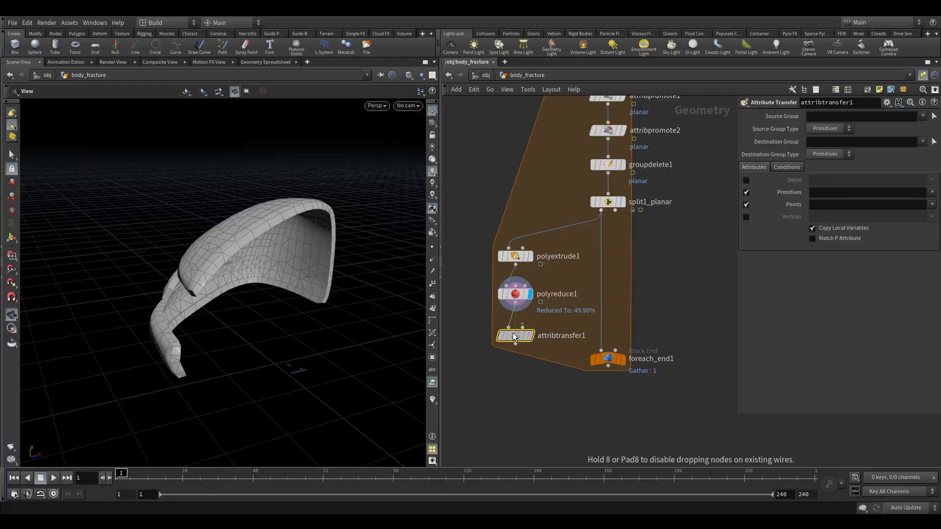
left_click(523, 325)
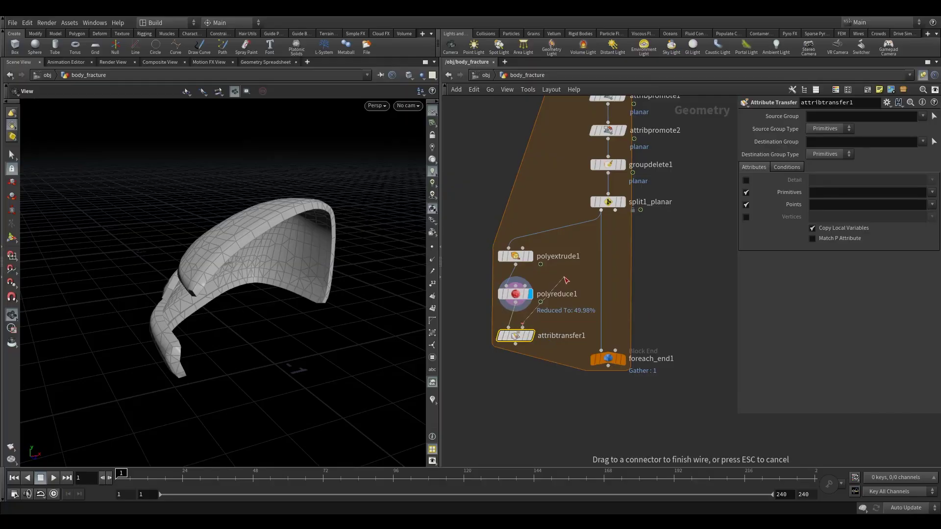
left_click(598, 229)
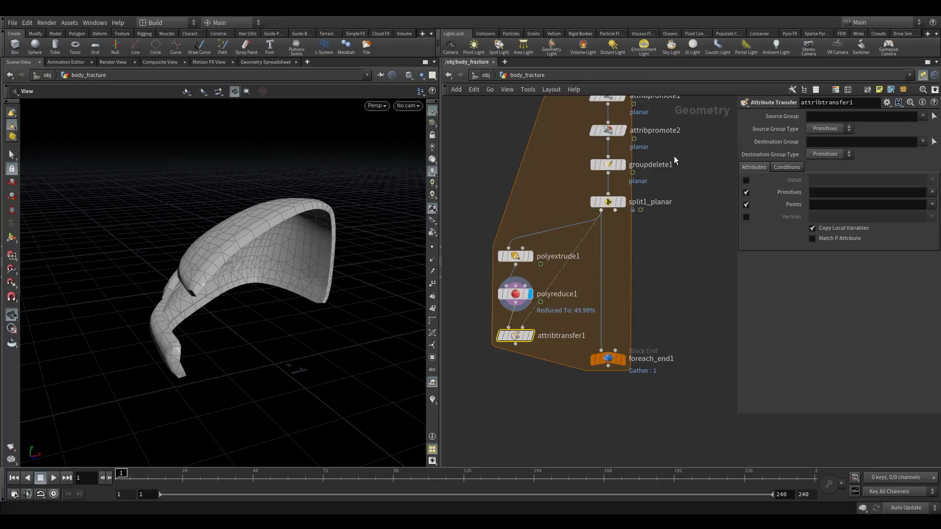
- Disable point attributes on attribtransfer1 and limit its primitive attributes to class
left_click(746, 205)
left_click(932, 192)
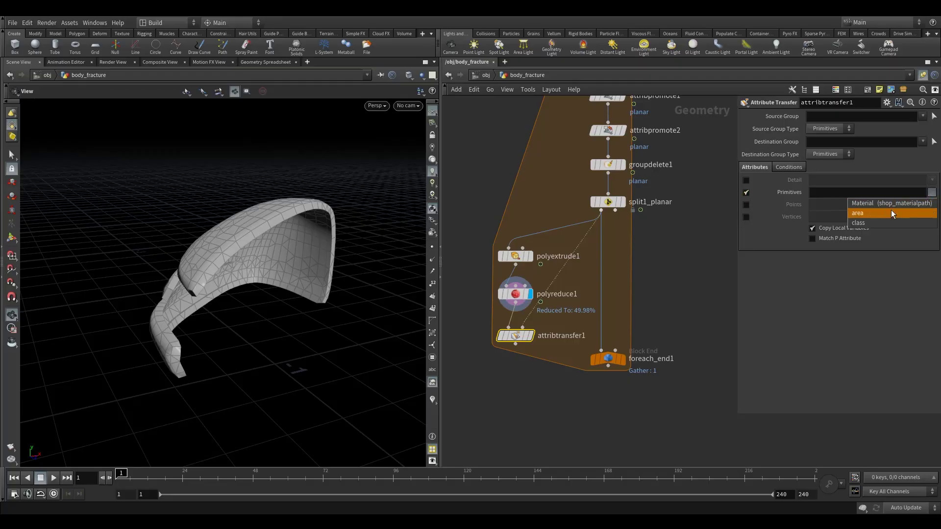
left_click(876, 222)
mouse_move(265, 265)
left_mouse_down()
mouse_move(263, 219)
mouse_move(272, 247)
left_mouse_up()
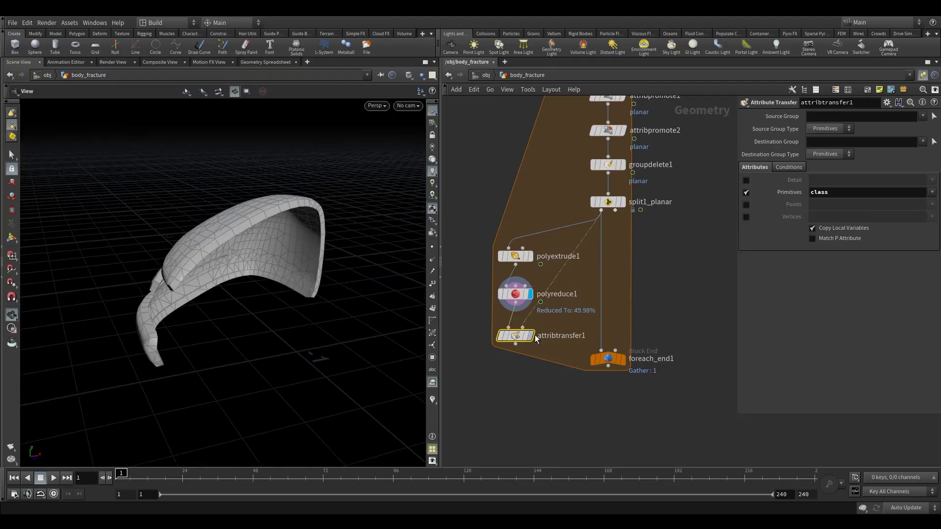
- Display attribtransfer1 and examine the sorted primitive class values in the geometry spreadsheet with the node active and bypassed
left_click(789, 167)
left_click(531, 336)
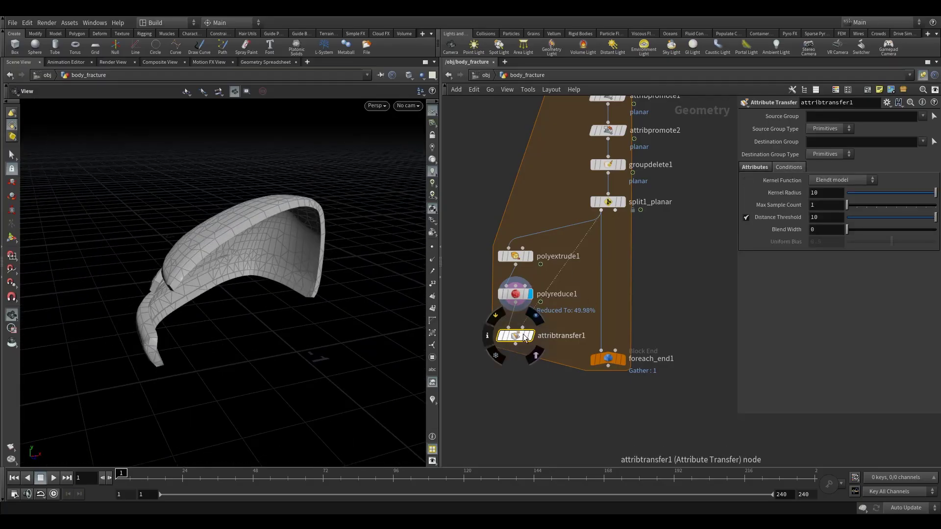
left_click(288, 61)
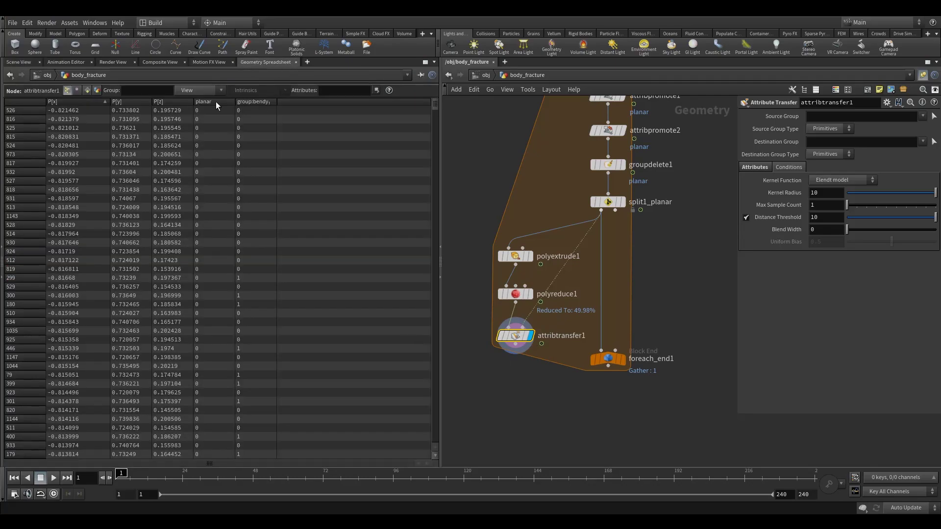
left_click(87, 90)
left_click(128, 102)
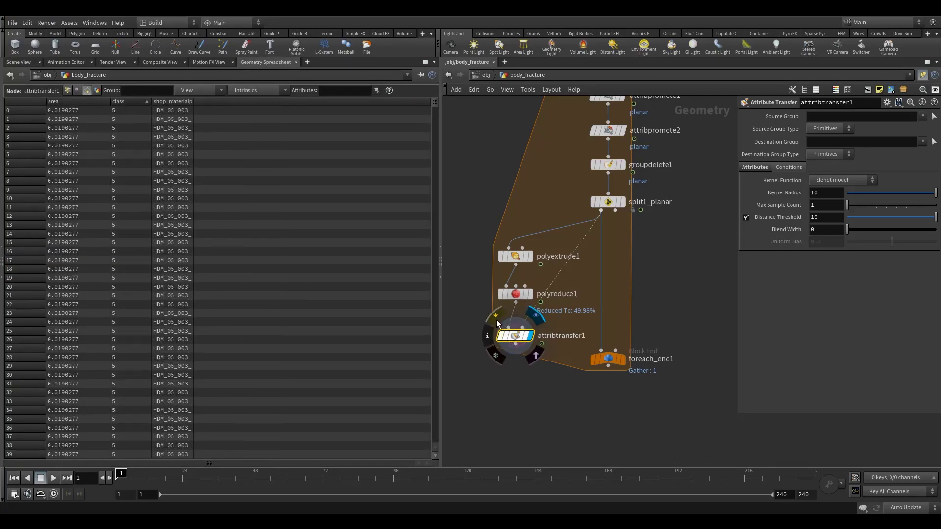
left_click(125, 103)
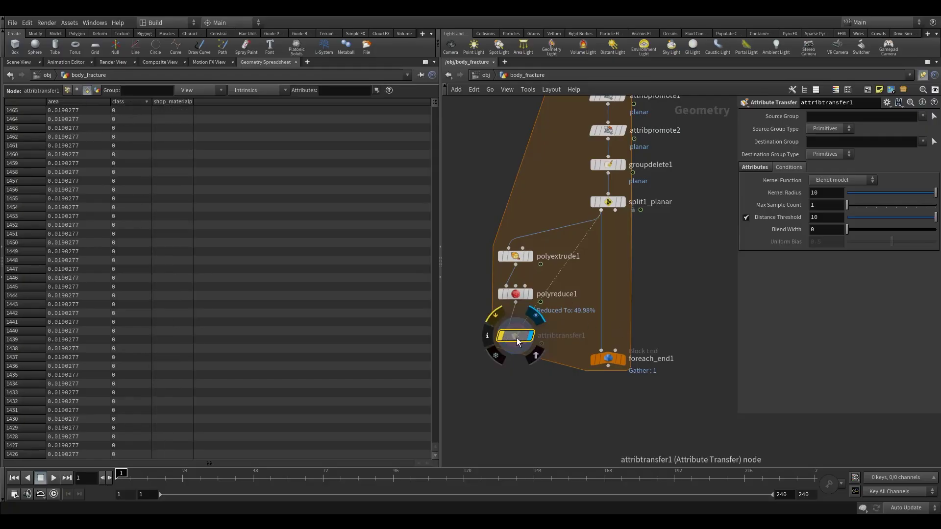
left_click(20, 62)
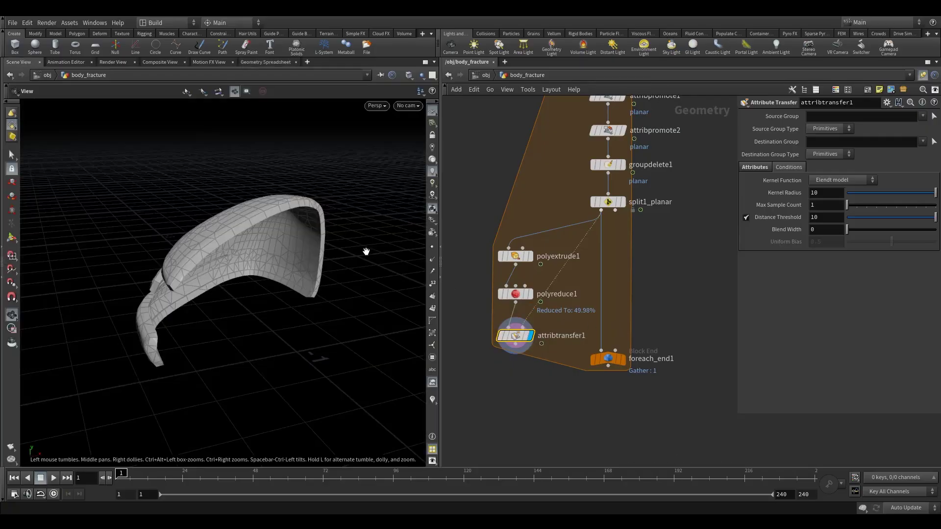
- Move foreach_end1 further down and add a Scatter node connected to the first output of split1_planar
middle_click_drag(540, 303, 524, 213)
left_click_drag(595, 271, 645, 375)
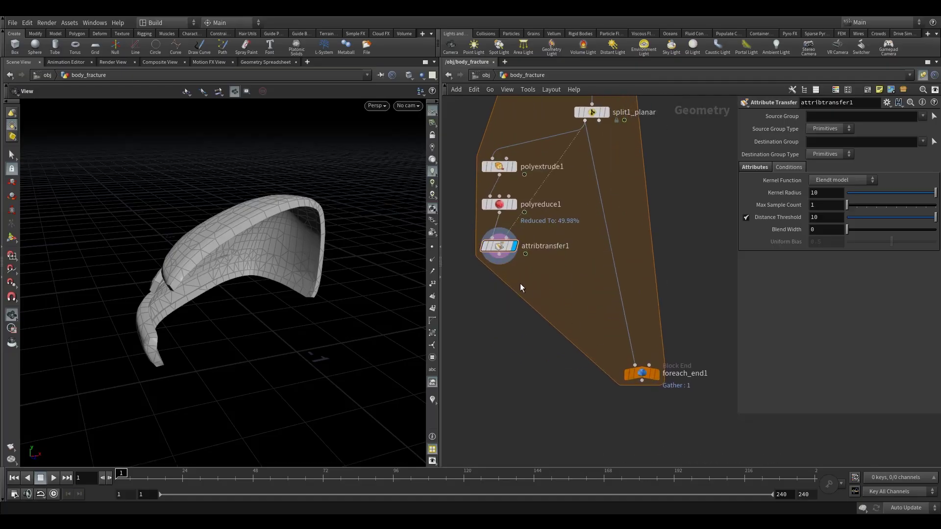
left_click_drag(260, 230, 216, 241)
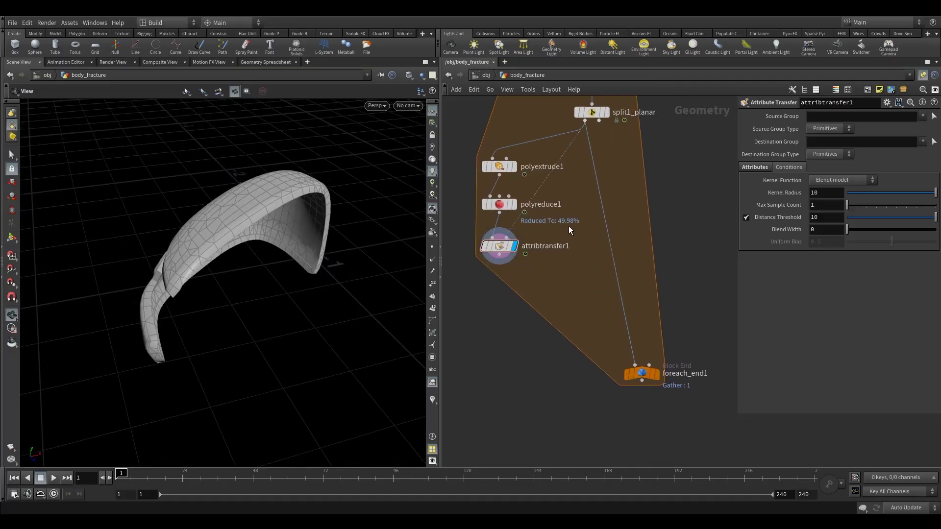
key("Tab")
type("sca")
left_click(644, 104)
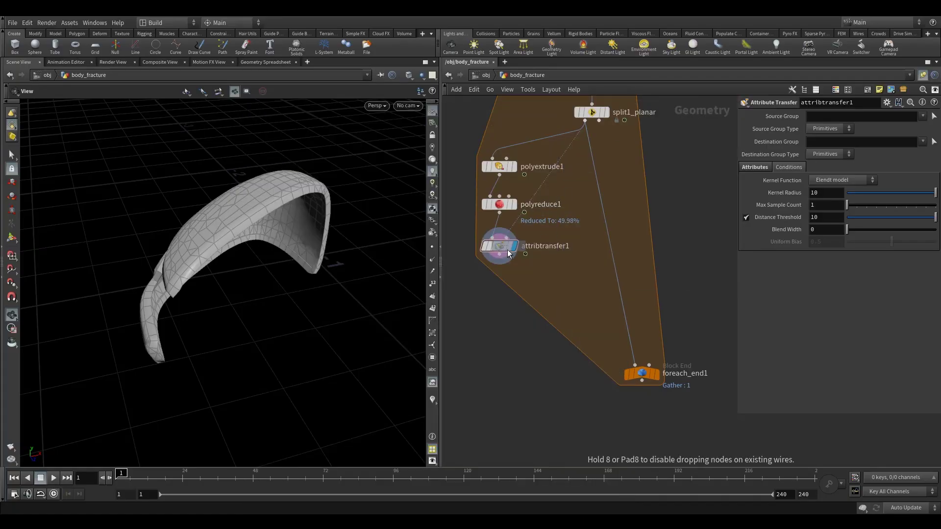
left_click(567, 218)
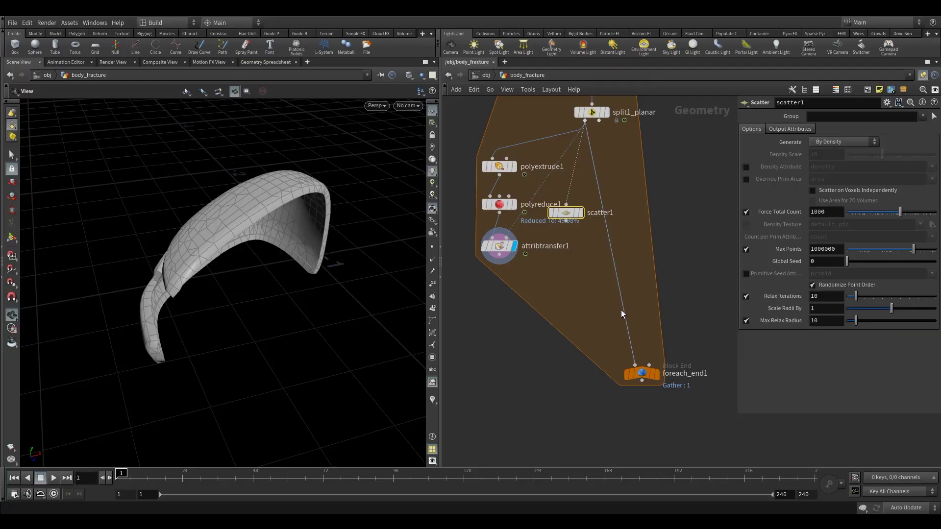
- Reroute the input of foreach_end1 to the output of attribtransfer1 and move foreach_end1 lower
left_click_drag(620, 308, 499, 283)
left_click(499, 283)
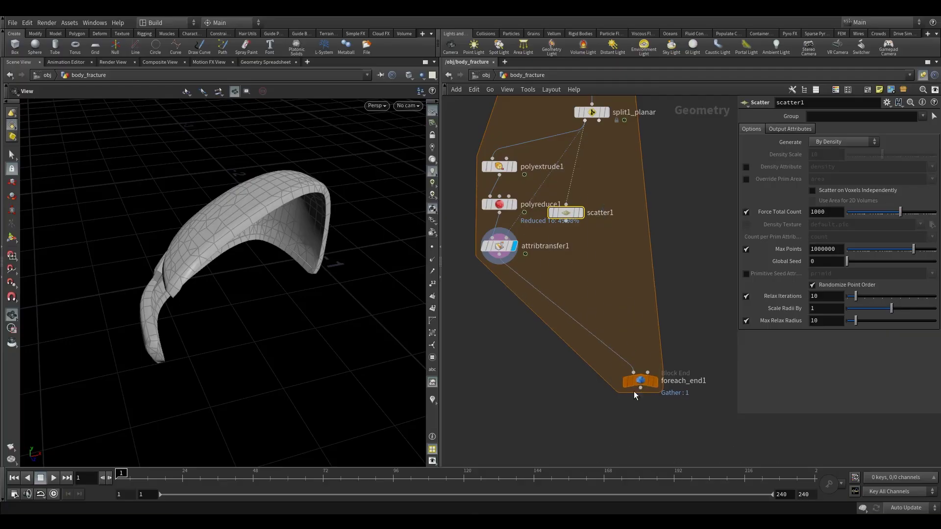
left_click_drag(638, 381, 620, 438)
- Position and display scatter1, then turn off Force Total Count and set its Density Scale to 500
left_click_drag(566, 213, 591, 216)
left_click(606, 214)
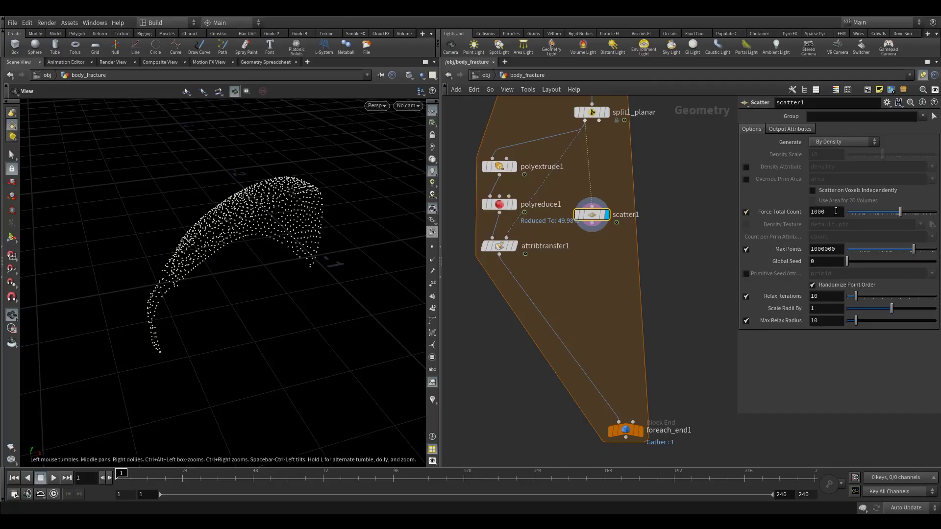
left_click(747, 212)
double_click(828, 156)
type("500")
key("Return")
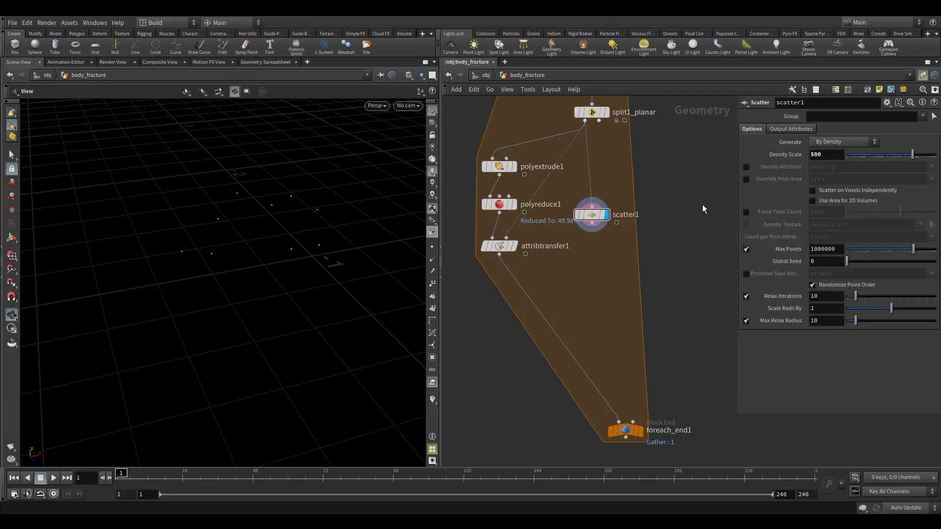
- Set Relax Iterations on scatter1 to 55 and inspect the scattered points
double_click(827, 296)
type("55")
key("Return")
left_click_drag(372, 277, 275, 226)
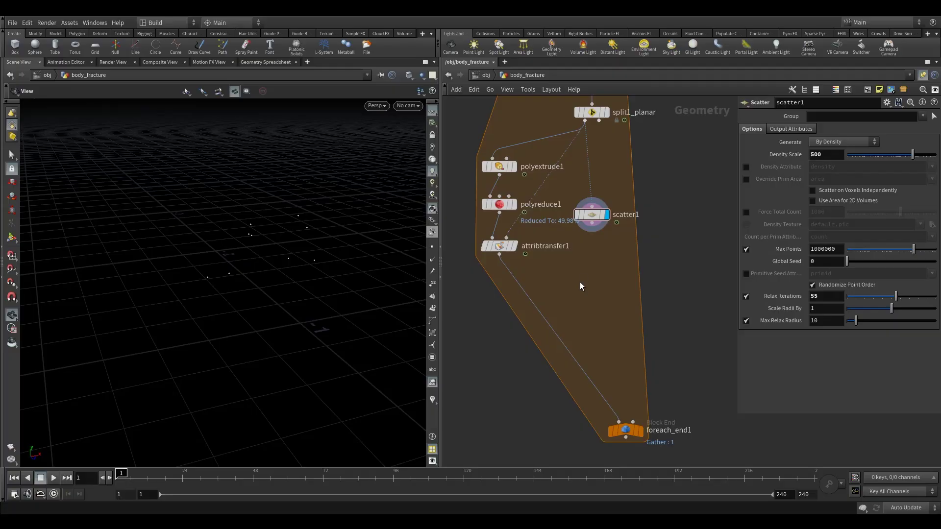
- Add a Fuse node below scatter1, connected to its output
middle_click_drag(581, 275, 561, 281)
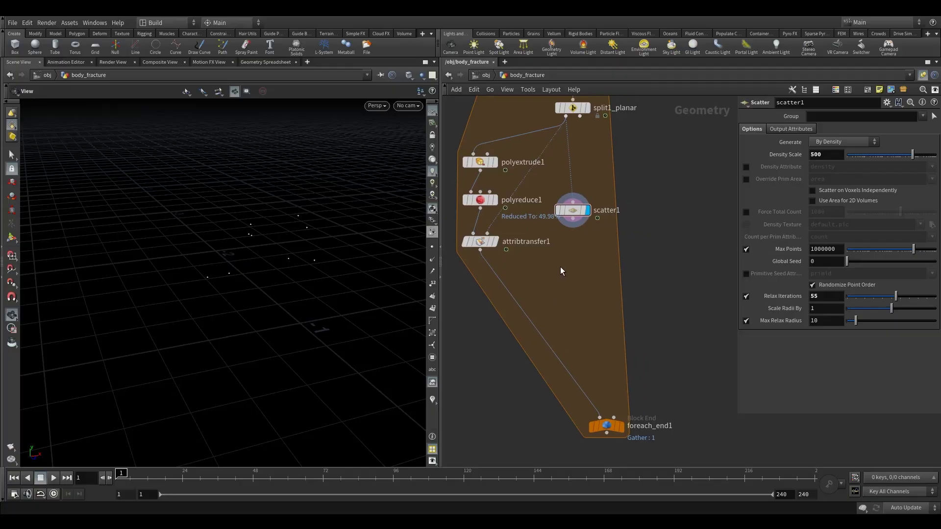
key("Tab")
type("fu")
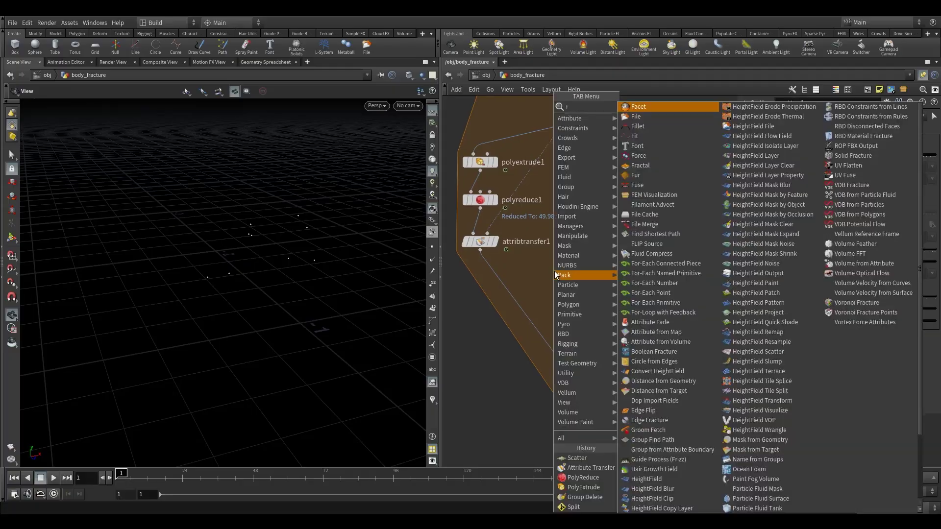
left_click(640, 117)
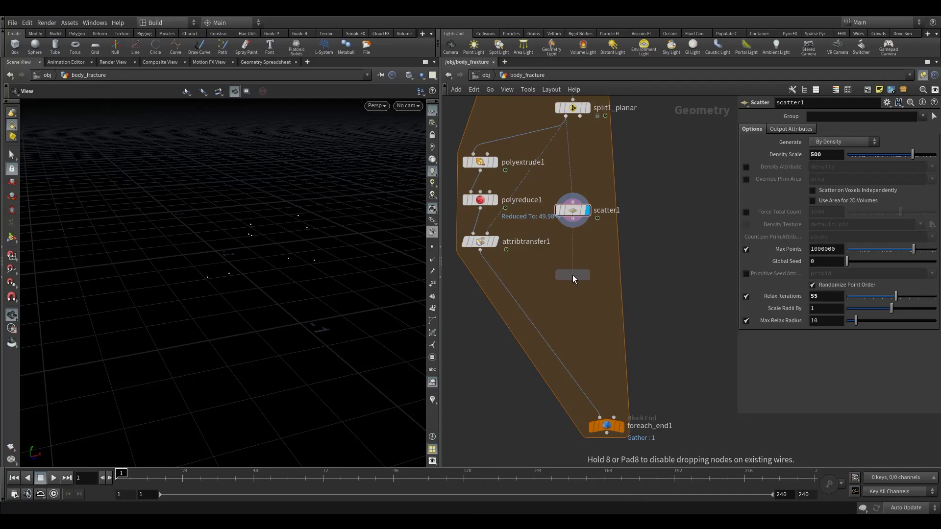
left_click(572, 275)
mouse_move(571, 278)
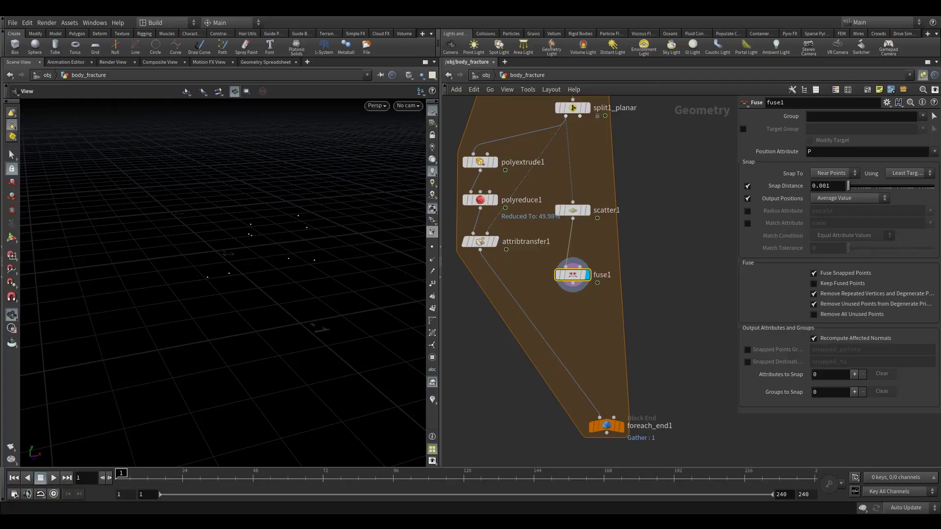
- Set the Snap Distance on fuse1 to 0.05, check the remaining points and move foreach_end1 directly beneath fuse1
double_click(824, 190)
type("0.05")
key("Return")
left_click_drag(340, 300, 281, 271)
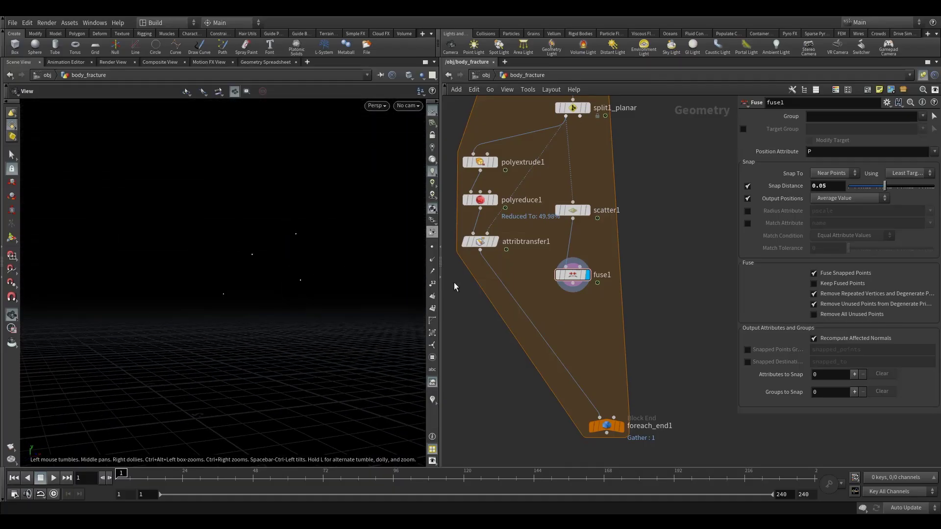
left_click_drag(607, 427, 578, 361)
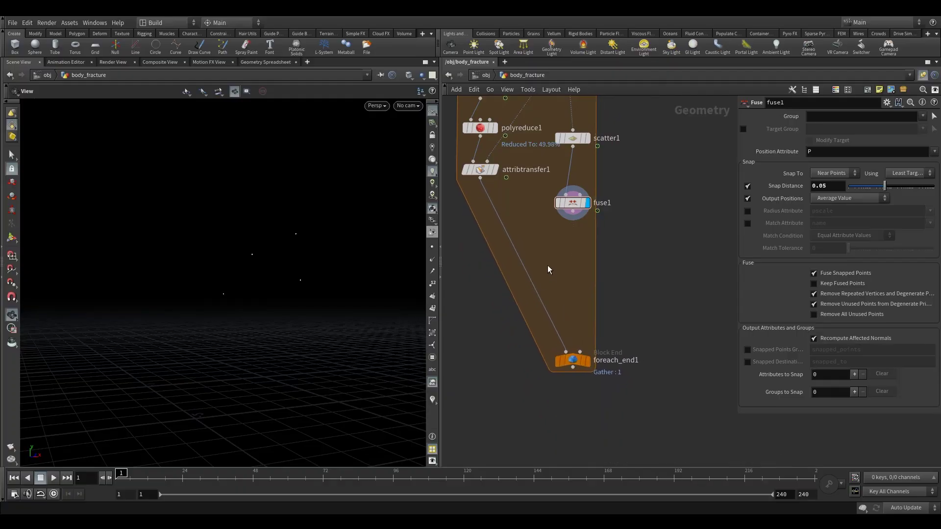
middle_click_drag(557, 241, 582, 290)
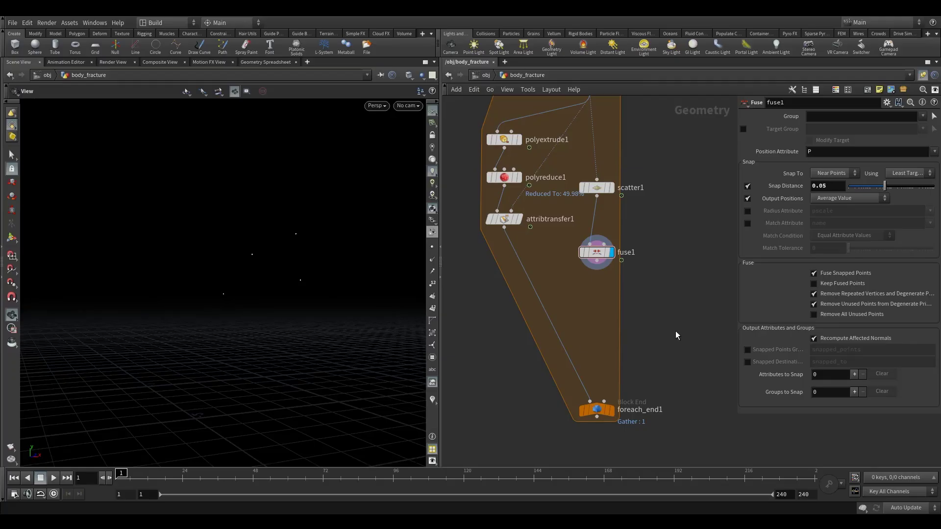
key("Tab")
type("voro")
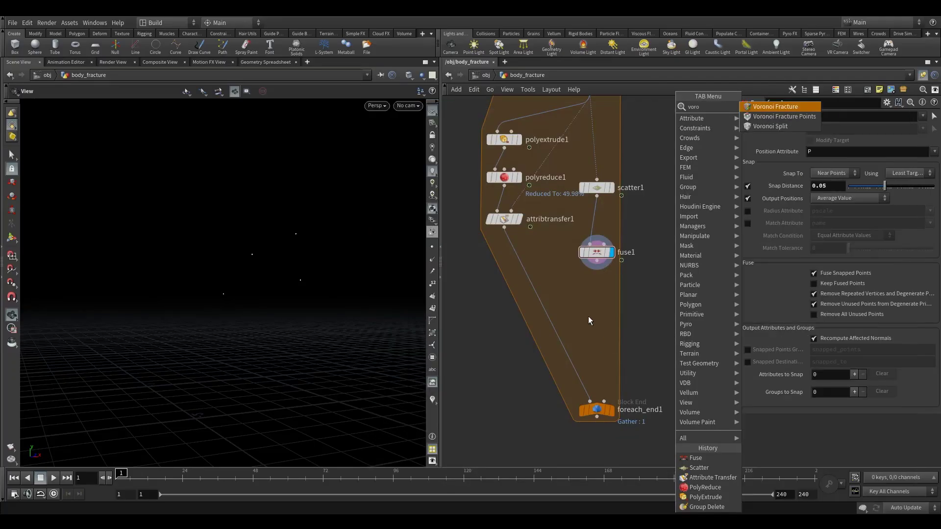
key("Escape")
left_click(602, 188)
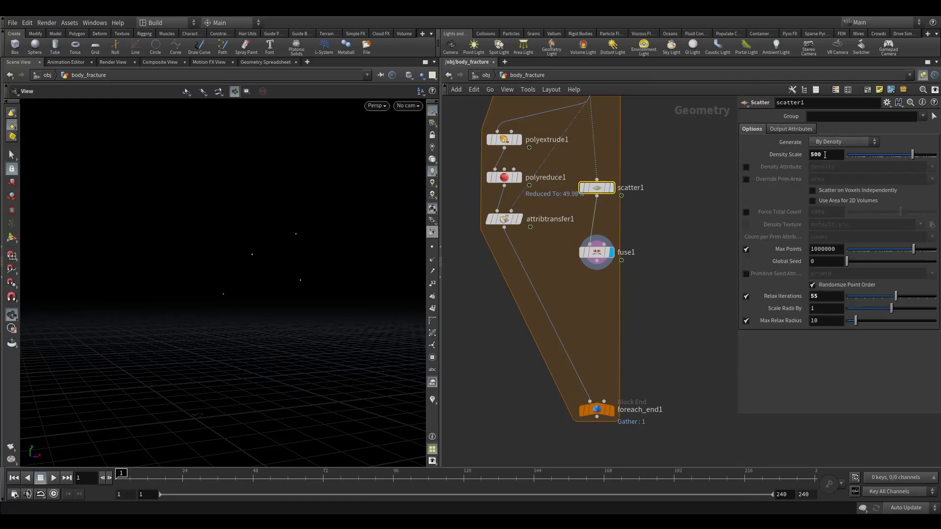
- Add a Voronoi Fracture node fed by attribtransfer1 for the geometry and fuse1 for the points, and display it
left_click(560, 277)
key("Tab")
type("voro")
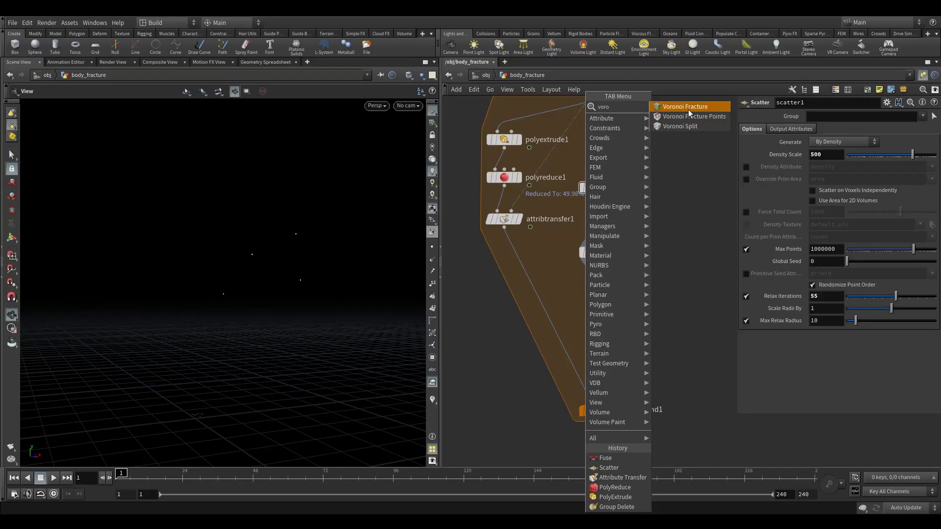
left_click(688, 109)
left_click(568, 300)
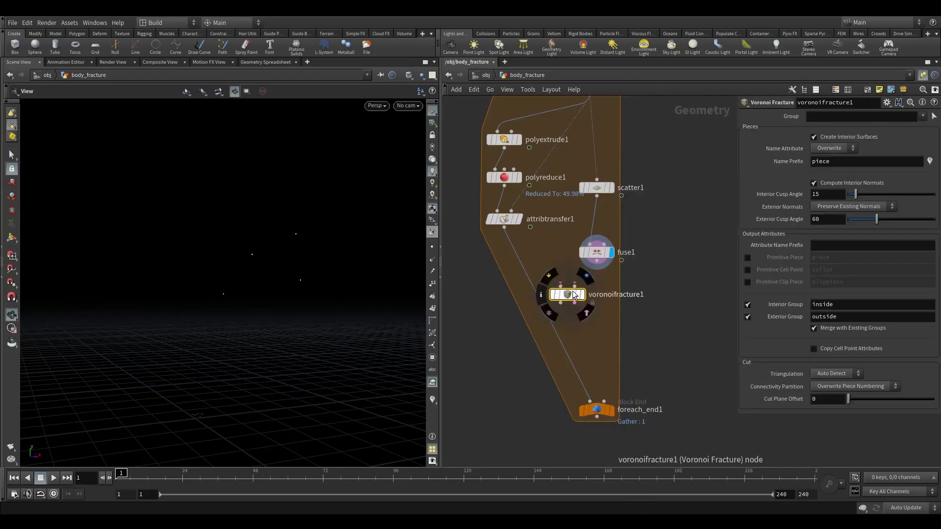
left_click_drag(504, 228, 574, 306)
left_click(598, 290)
- Turn on the colour visualization of the fractured pieces for voronoifracture1 and inspect them in the viewport
left_click_drag(216, 265, 392, 272)
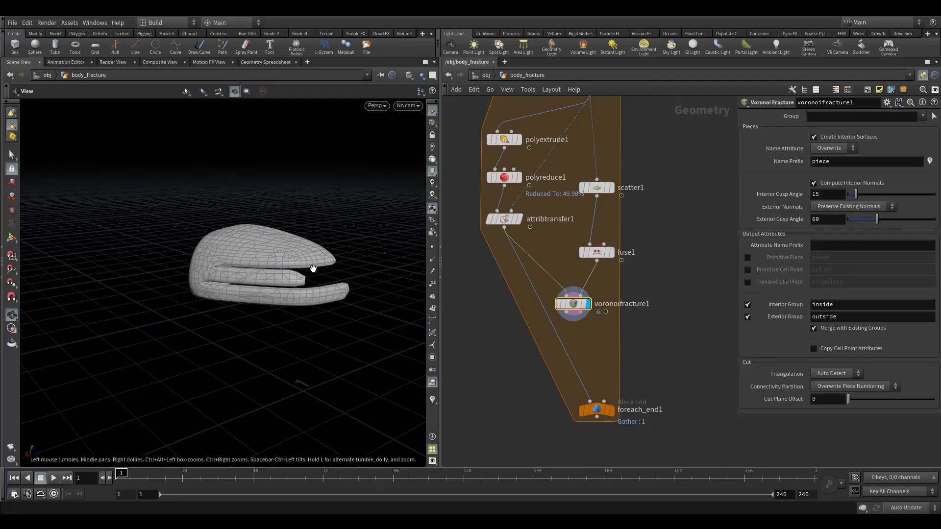
left_click_drag(574, 305, 572, 302)
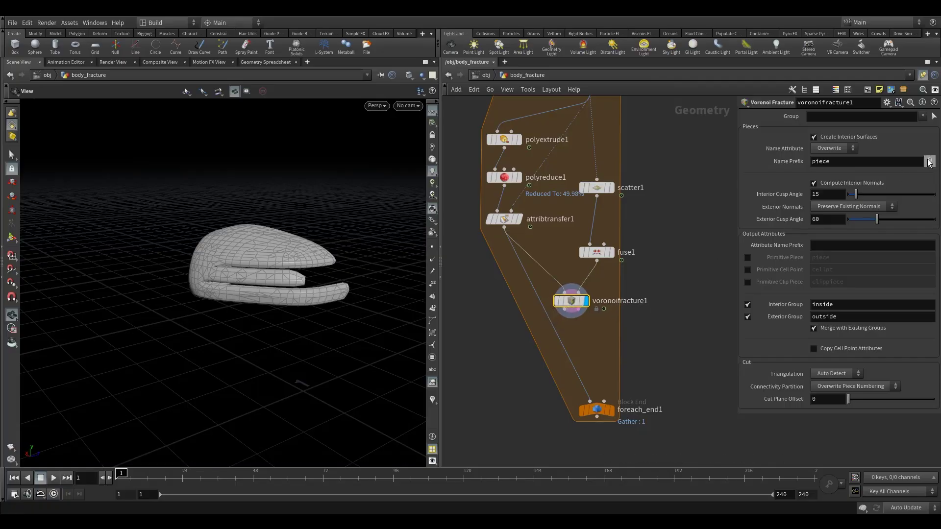
right_click(433, 401)
left_click(481, 413)
mouse_move(241, 249)
left_mouse_down()
mouse_move(230, 265)
mouse_move(241, 260)
left_mouse_up()
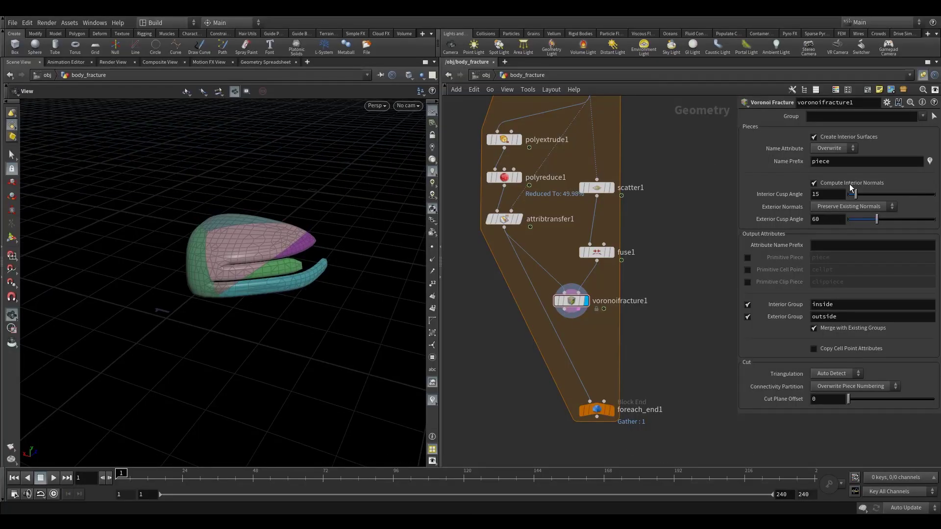
- Set the Name Prefix on voronoifracture1 to bendy and tidy the node's position
left_click(857, 166)
type("bendy")
key("Return")
middle_click_drag(678, 333, 652, 314)
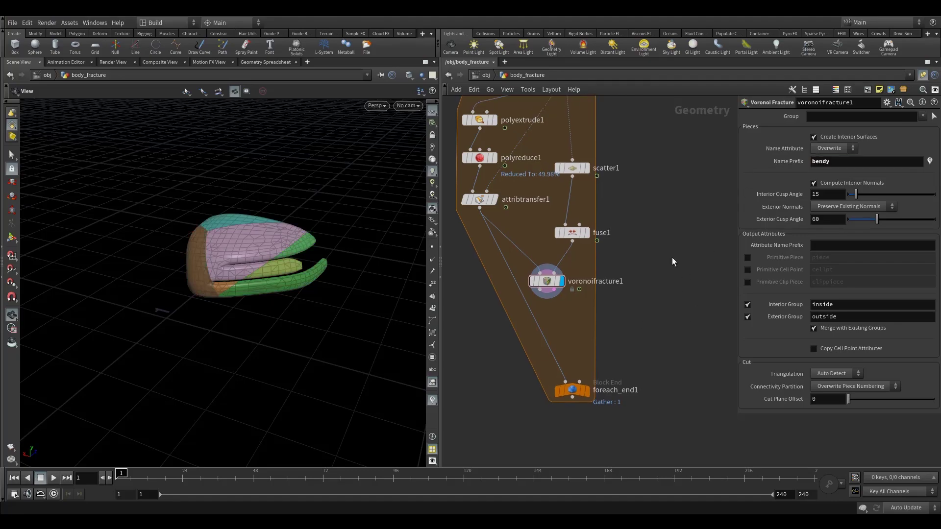
middle_click_drag(561, 316, 555, 300)
left_click_drag(539, 266, 529, 260)
left_click_drag(283, 250, 277, 269)
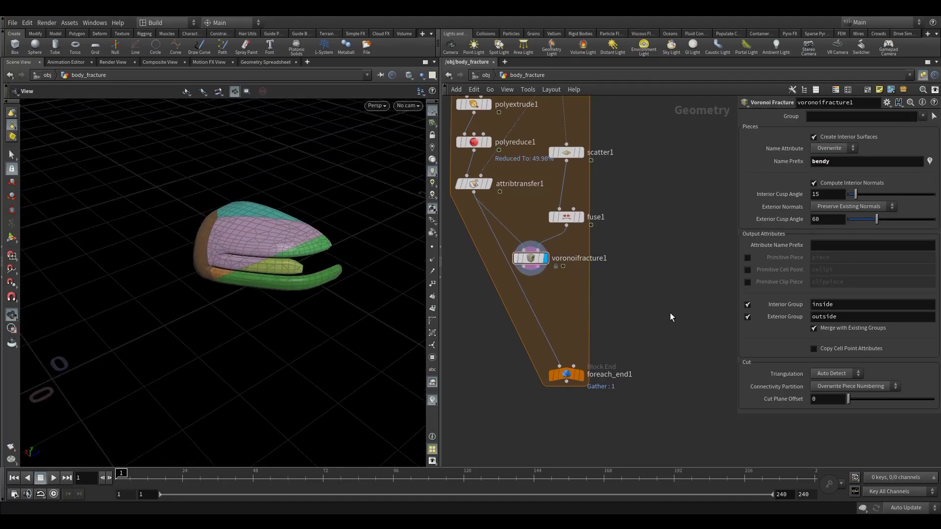
- Duplicate scatter1 to the side, connect the copy to the second output of split1_planar and display it
middle_click_drag(669, 283, 638, 352)
scroll(608, 319, "down", 3)
left_click_drag(553, 209, 601, 216)
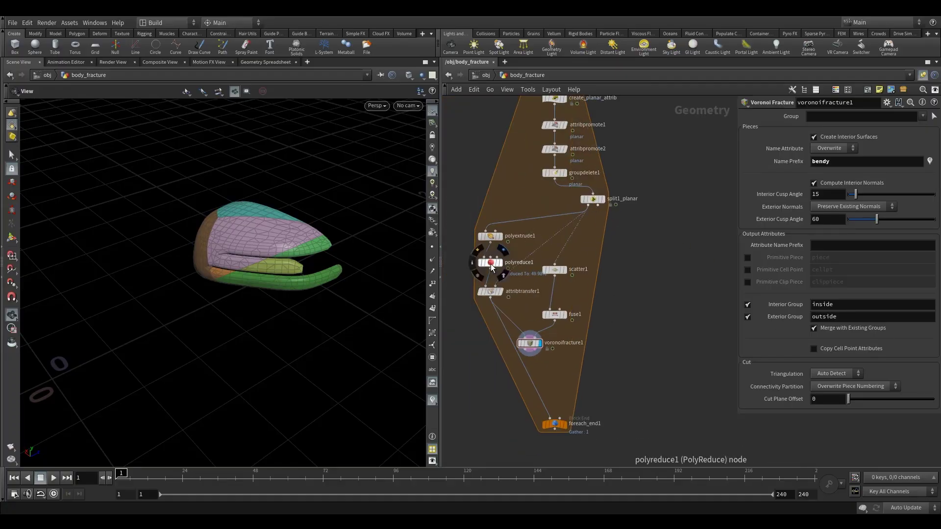
left_click_drag(555, 270, 551, 269)
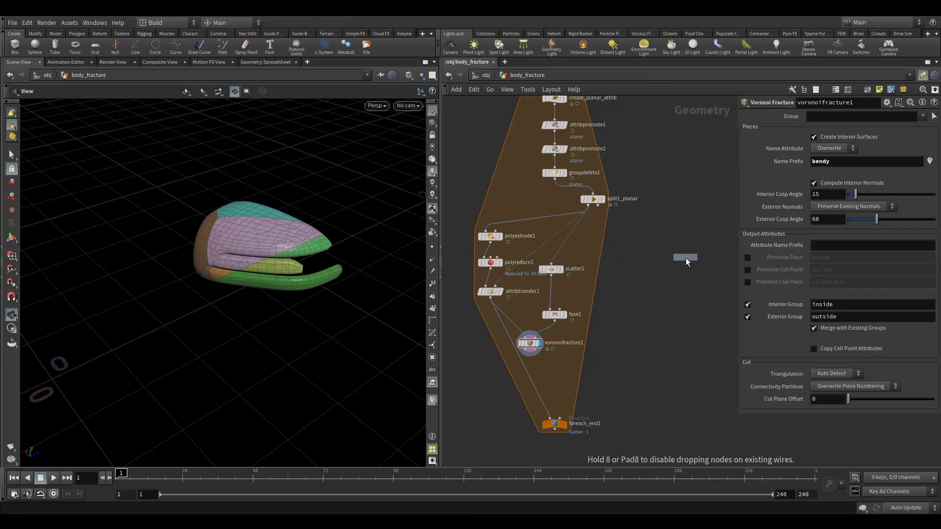
left_click_drag(686, 258, 686, 257, "alt")
left_click_drag(609, 216, 598, 207)
left_click(695, 257)
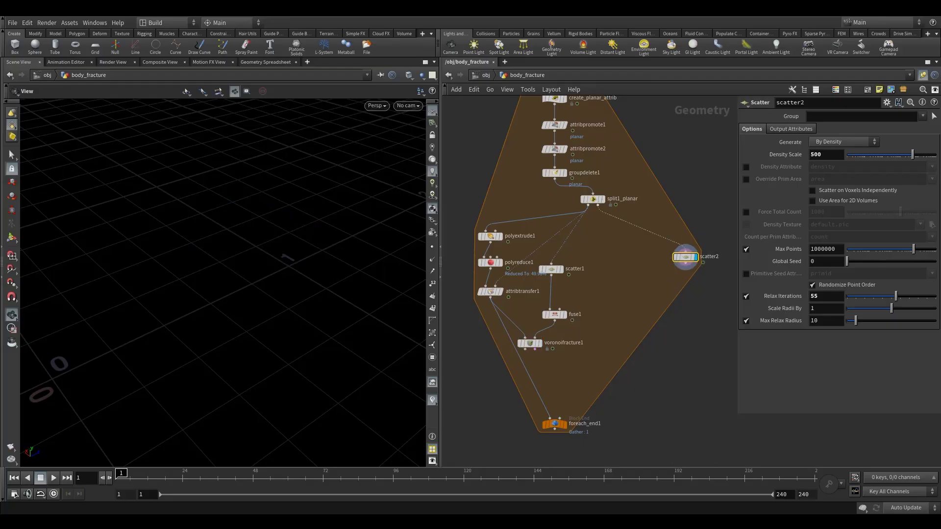
- Duplicate polyreduce1 and fuse1, connecting the reduce copy to the second output of split1_planar and the fuse copy to scatter2
left_click_drag(490, 262, 624, 262, "alt")
left_click_drag(601, 210, 618, 262)
left_click(632, 251)
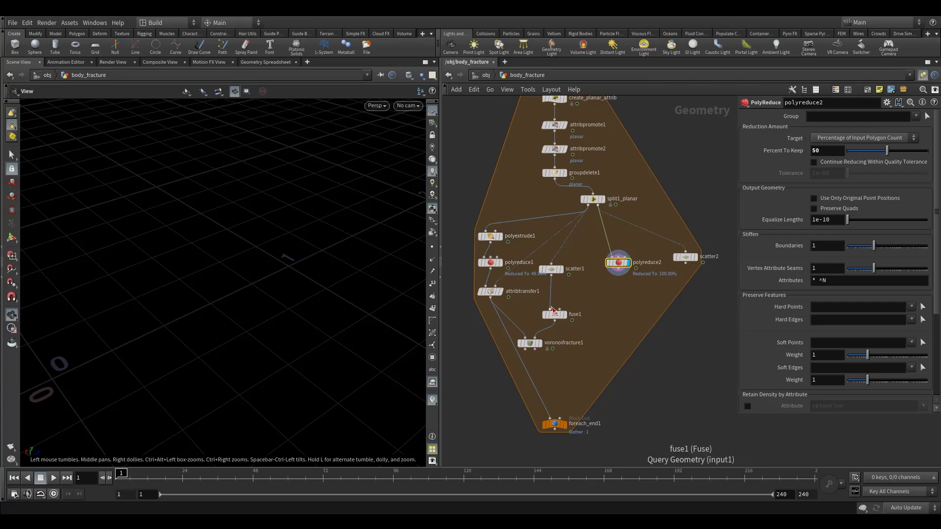
left_click_drag(554, 314, 685, 302, "alt")
left_click_drag(685, 264, 685, 298)
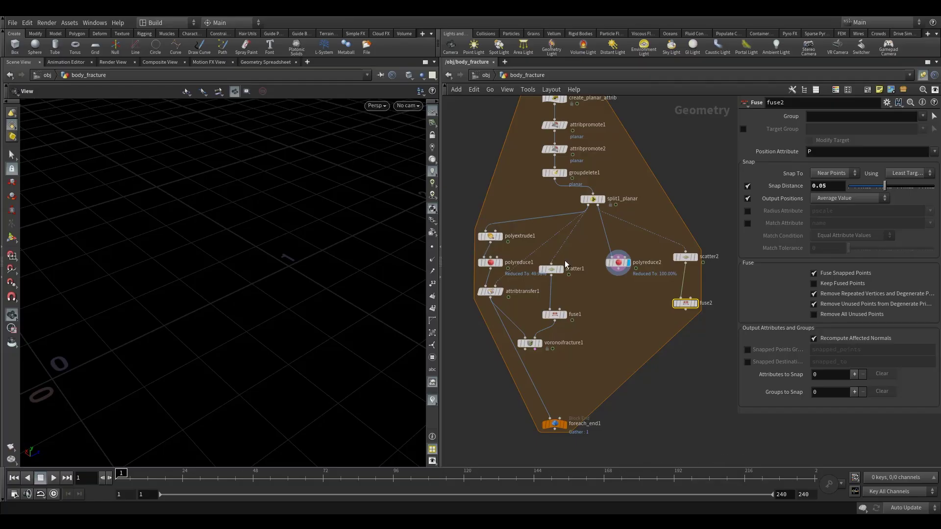
- Duplicate voronoifracture1 and connect the copy's inputs to polyreduce2 and fuse2
middle_click_drag(624, 325, 658, 304)
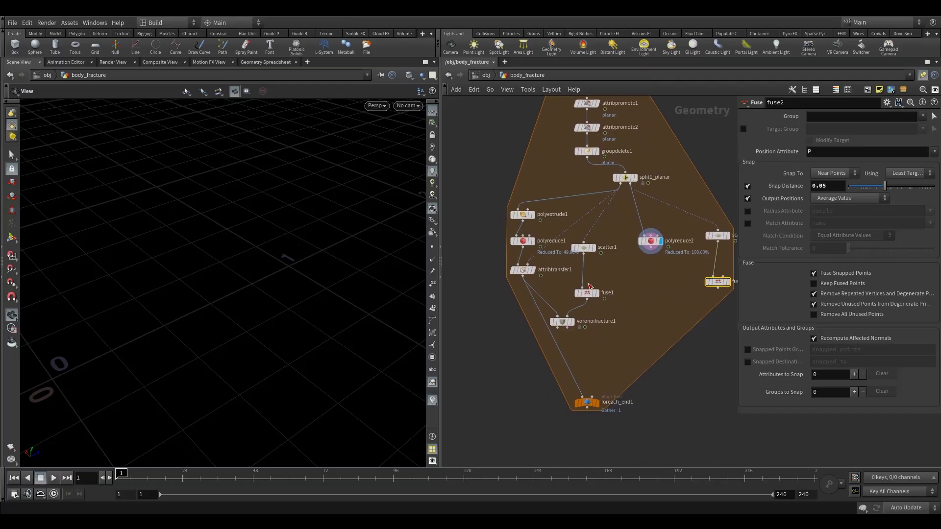
left_click(527, 271)
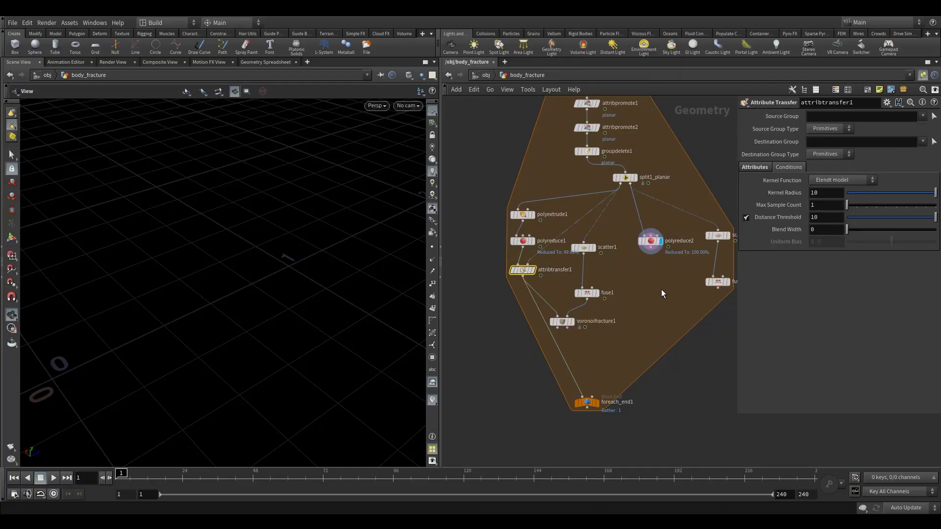
middle_click_drag(655, 277, 633, 269)
left_click(628, 233)
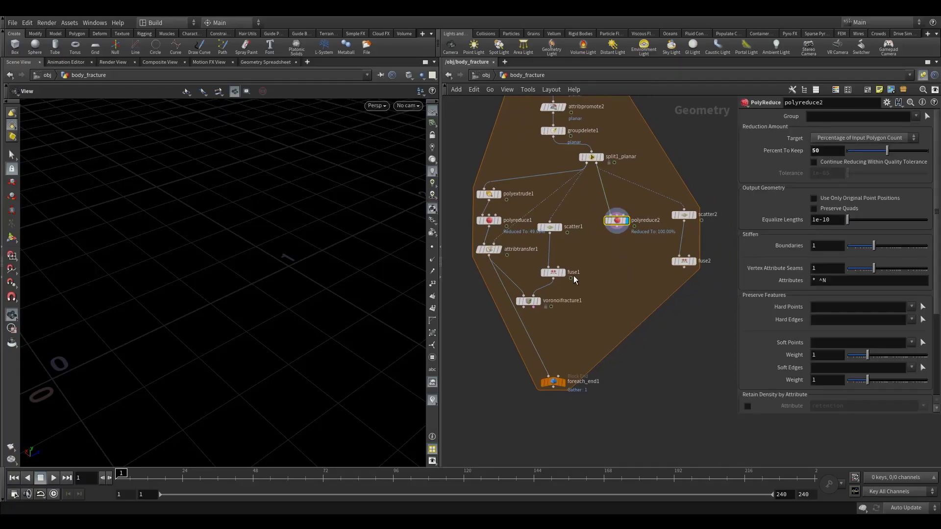
left_click_drag(529, 300, 639, 293, "alt")
left_click_drag(618, 228, 684, 267)
left_click_drag(638, 291, 629, 296)
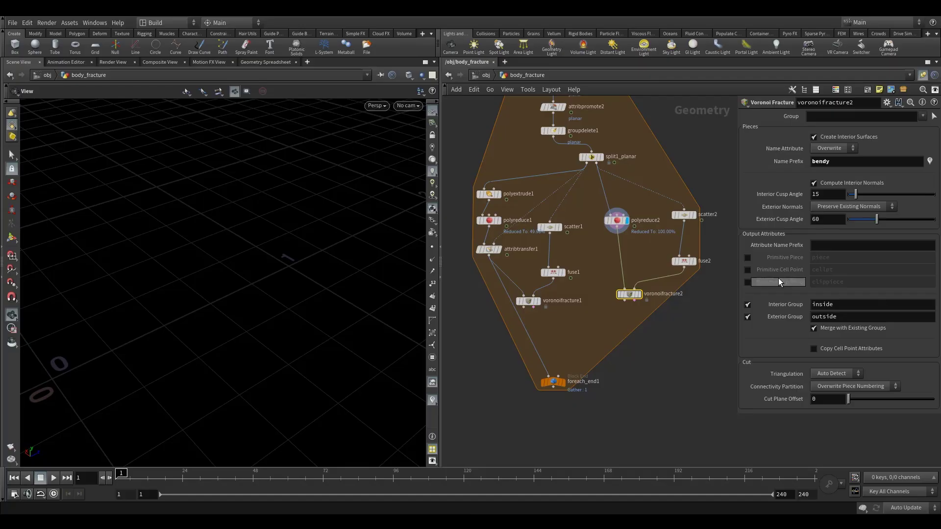
left_click(574, 330)
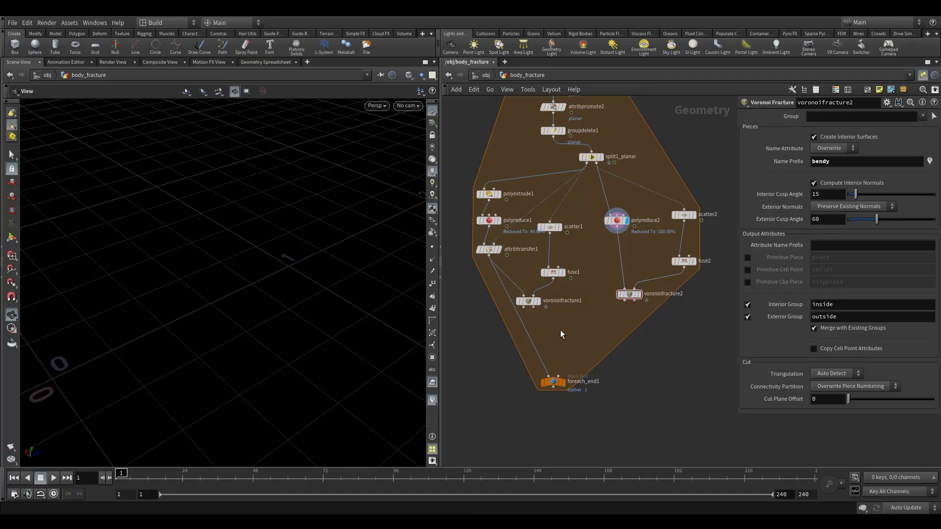
- Add a Merge node combining voronoifracture1 and voronoifracture2, feed it into foreach_end1 and move foreach_end1 lower
key("Tab")
type("mer")
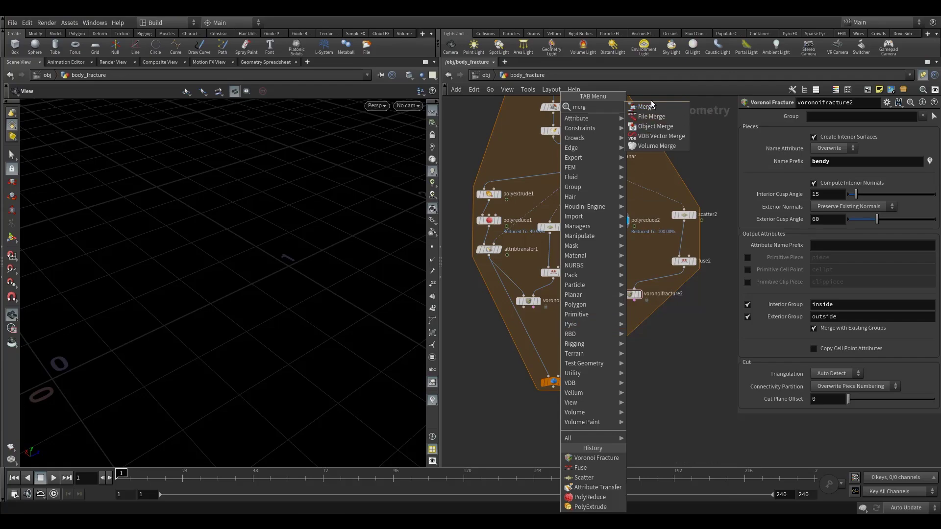
key("Return")
left_click(580, 345)
left_click_drag(523, 308, 579, 339)
left_click_drag(625, 300, 588, 338)
left_click_drag(536, 354, 581, 345)
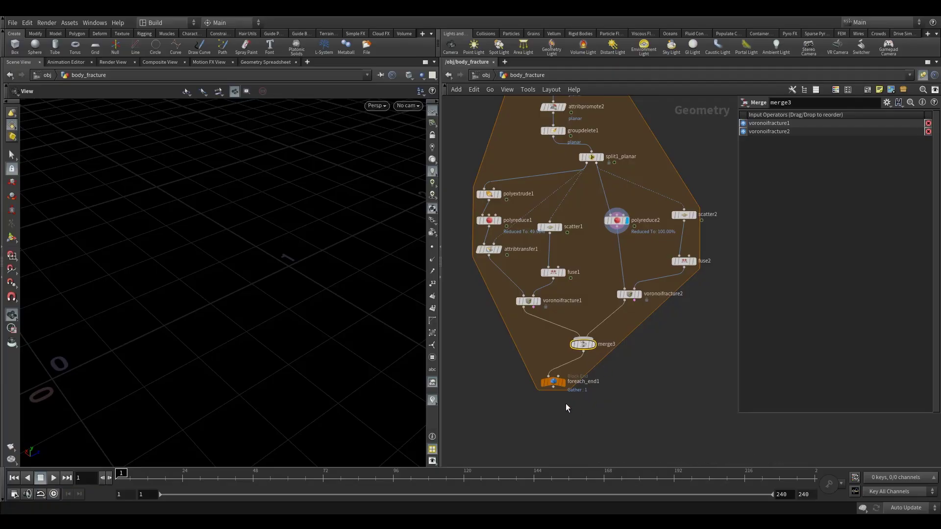
left_click_drag(558, 383, 596, 401)
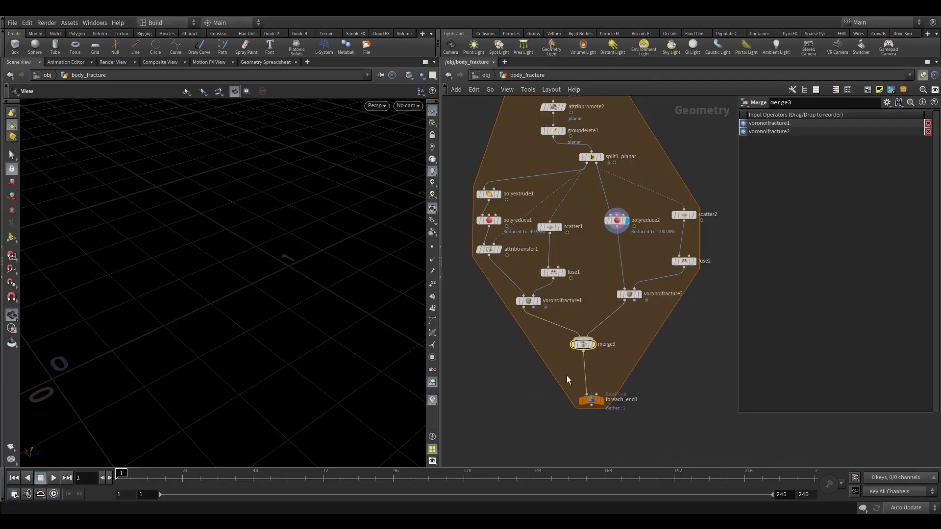
- Insert an Attribute Delete node between merge3 and foreach_end1 and display it
key("Tab")
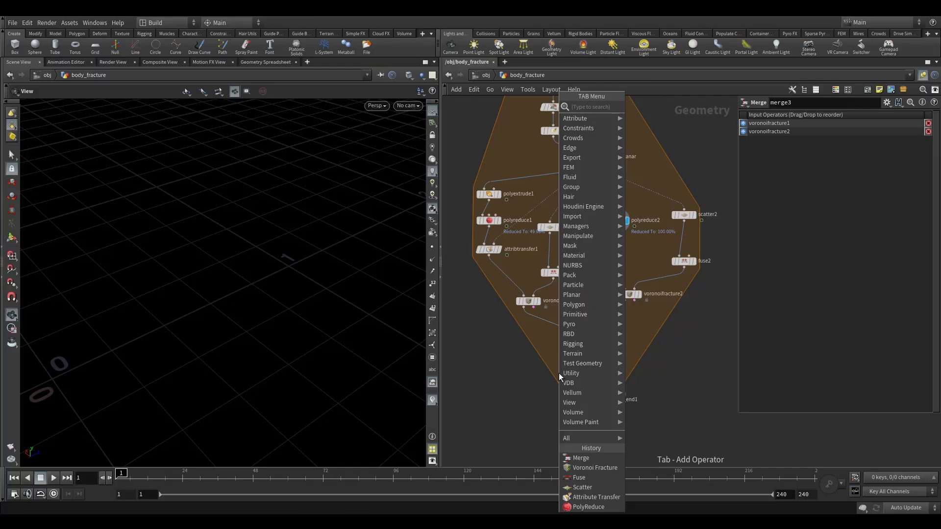
type("ad")
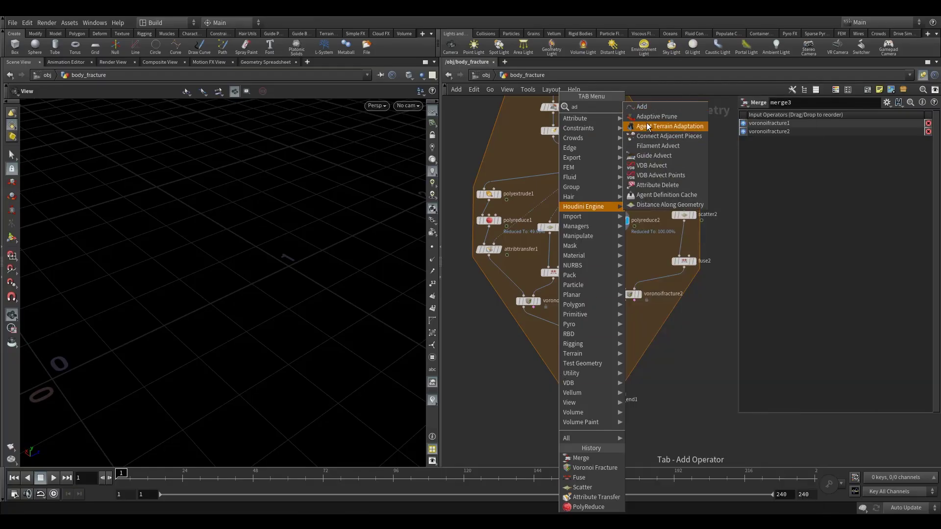
left_click(658, 185)
left_click(585, 372)
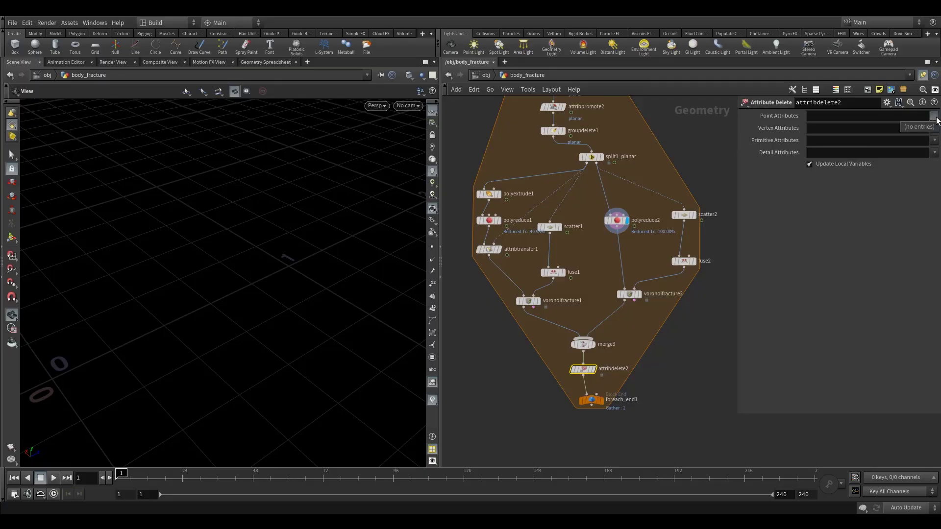
left_click(597, 358)
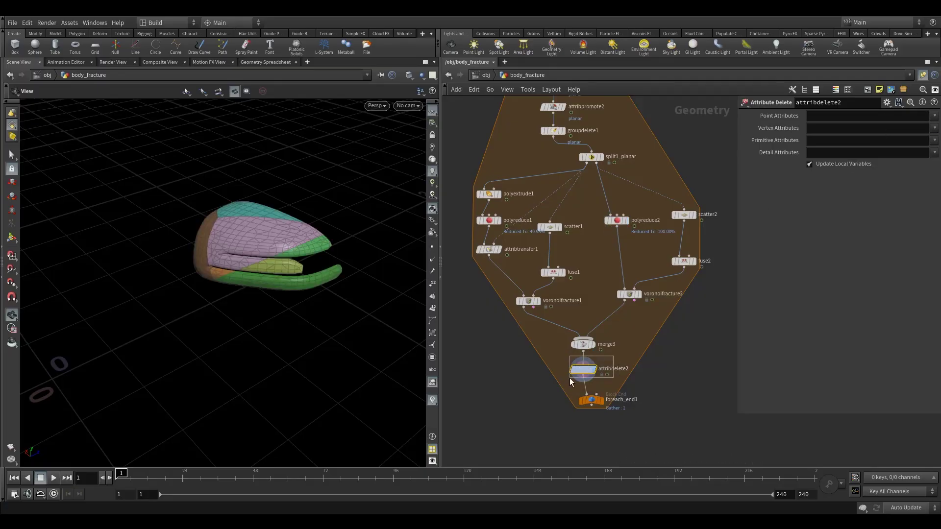
- Set attribdelete2 to remove the planar point attribute and check the available primitive attributes
left_click(934, 115)
left_click(904, 136)
left_click(933, 141)
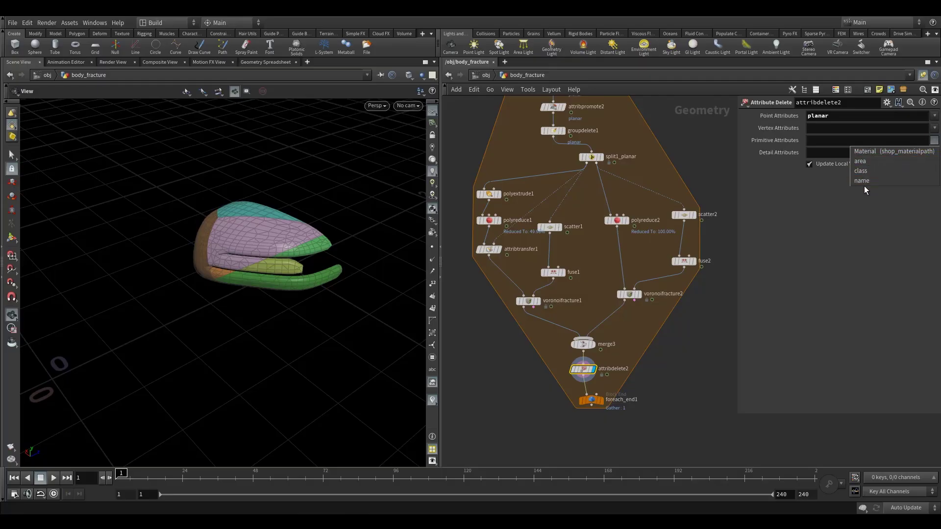
left_click(818, 173)
- Align foreach_end1 under attribdelete2, display it and turn off Single Pass
mouse_move(581, 403)
left_mouse_down()
mouse_move(571, 406)
mouse_move(582, 414)
left_mouse_up()
left_click(743, 218)
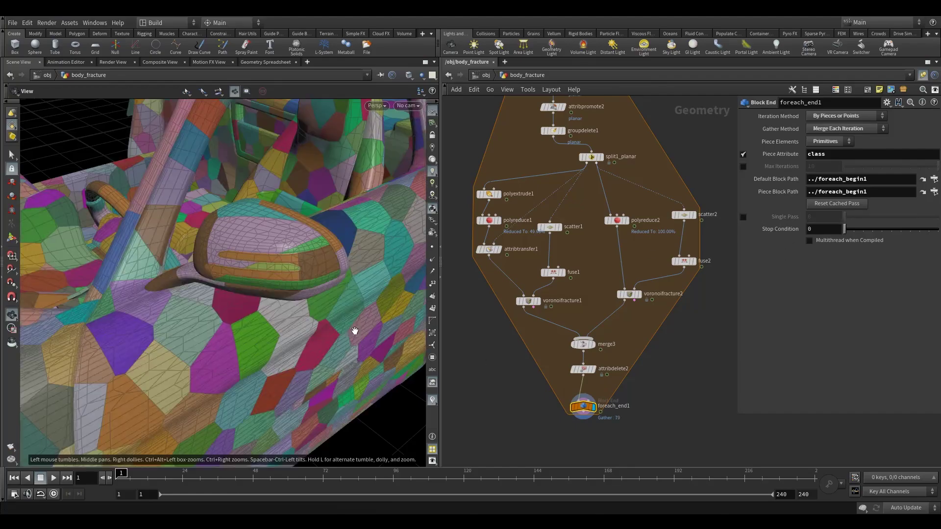
- Add an Exploded View node below foreach_end1 and connect it to the loop's output
left_click_drag(353, 328, 220, 334)
scroll(176, 363, "down", 10)
left_click_drag(176, 363, 255, 344)
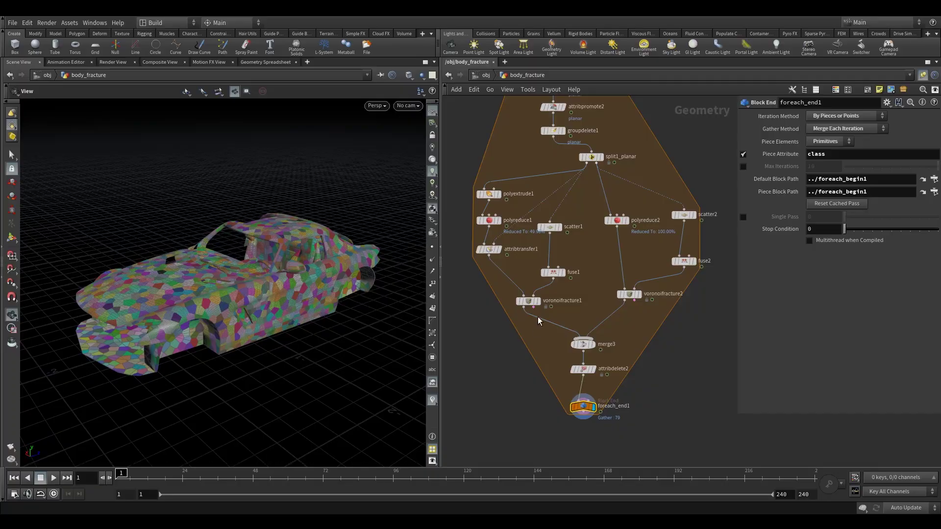
left_click(533, 308)
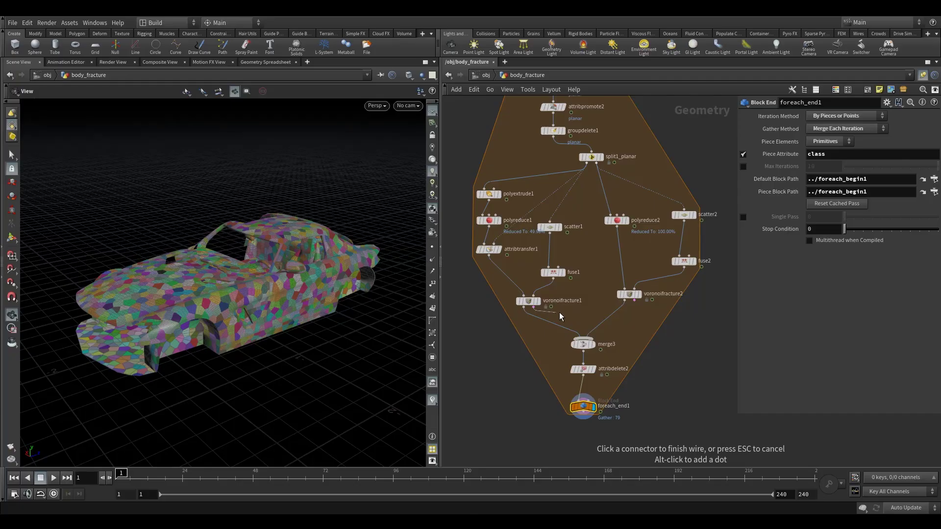
key("Escape")
left_click_drag(557, 383, 598, 431)
key("Tab")
type("ex")
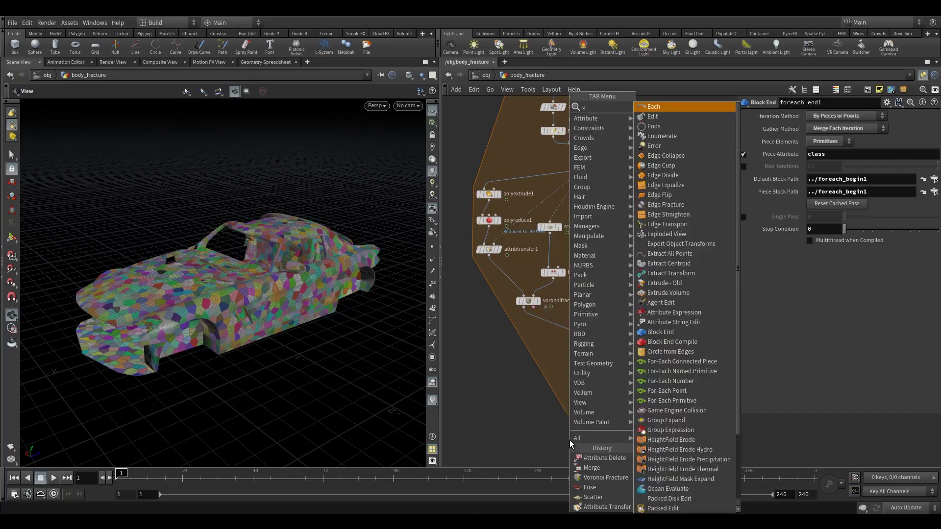
left_click(663, 106)
left_click(583, 448)
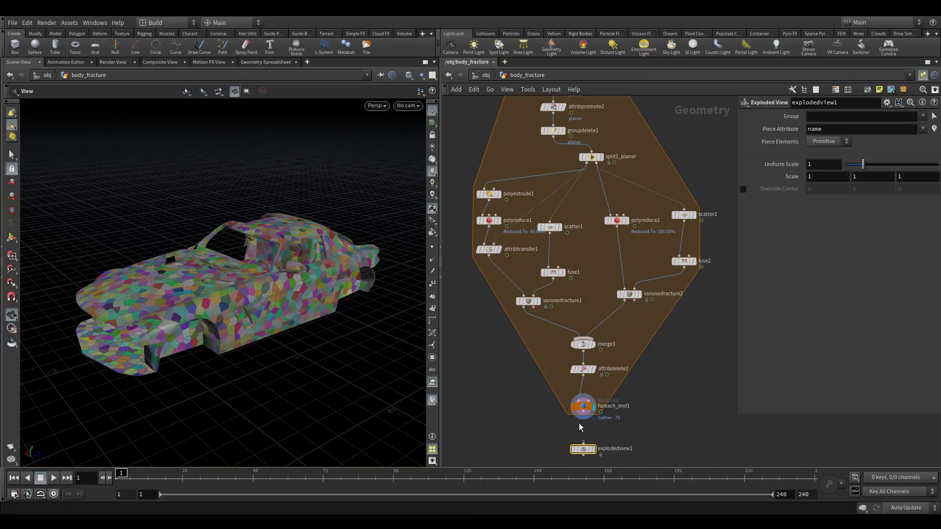
middle_click_drag(584, 419, 580, 370)
left_click_drag(580, 365, 580, 393)
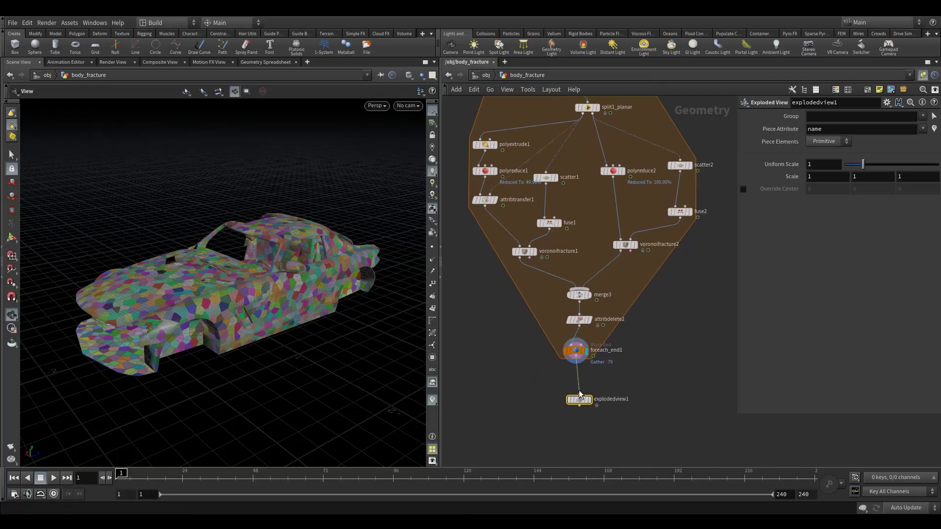
left_click(595, 389)
- Examine the fractured car body from the opposite side and select foreach_end1 to show its parameters
left_click_drag(264, 311, 325, 307)
right_click_drag(326, 307, 261, 342)
mouse_move(260, 342)
left_mouse_down()
mouse_move(240, 345)
mouse_move(255, 344)
left_mouse_up()
right_click_drag(255, 344, 243, 328)
left_click_drag(244, 327, 242, 319)
right_click_drag(241, 319, 238, 373)
left_click(593, 338)
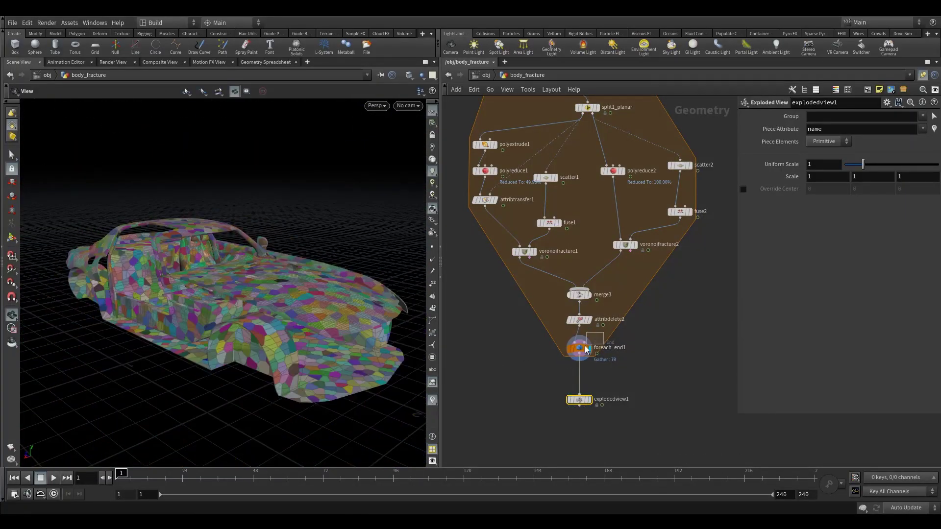
left_click(583, 349)
- Inspect the Voronoi pieces across the car body from above and close up around the wheel arches, hood and cabin
left_click_drag(281, 334, 241, 379)
right_click_drag(241, 380, 238, 390)
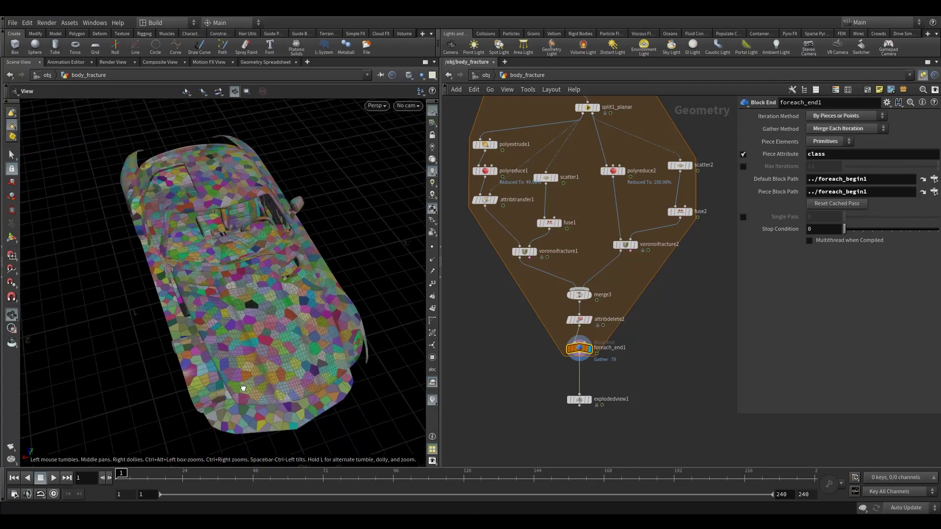
left_click_drag(238, 390, 266, 357)
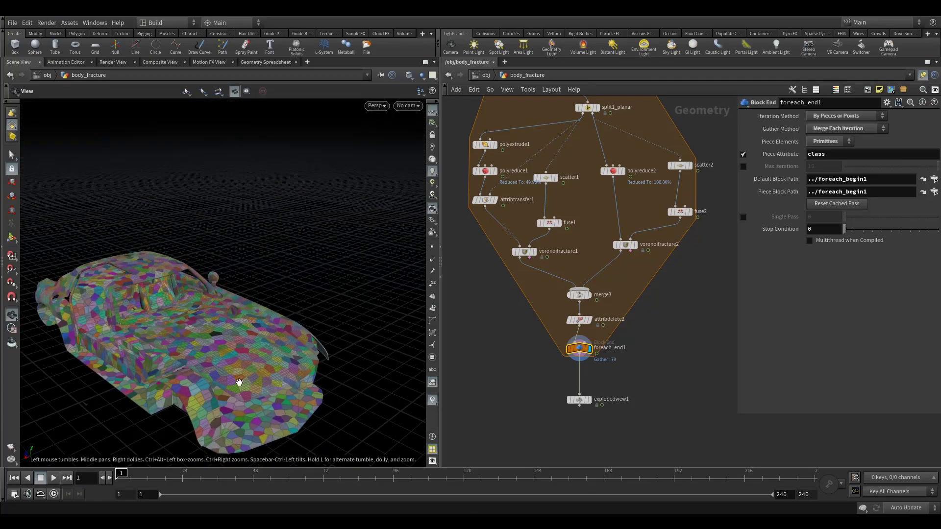
right_click_drag(317, 365, 219, 380)
left_click_drag(219, 380, 240, 368)
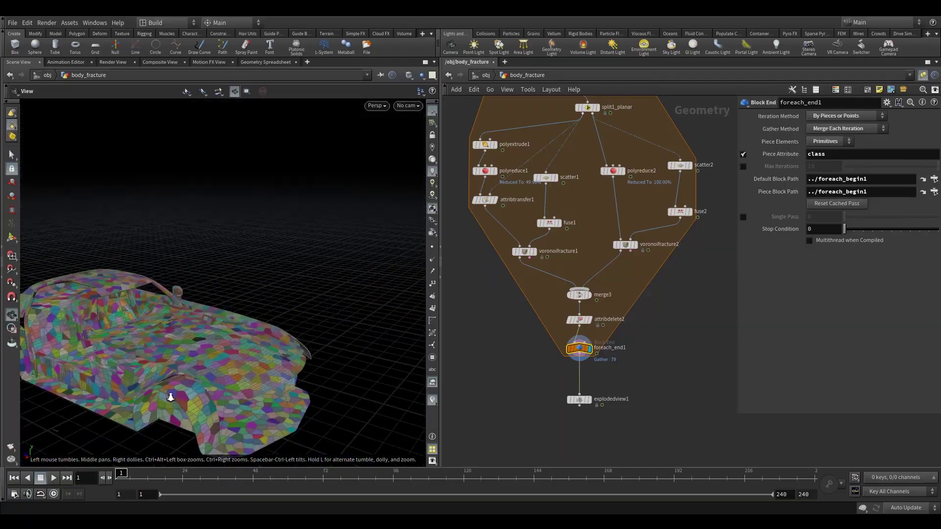
right_click_drag(168, 395, 374, 350)
left_click_drag(374, 349, 226, 381)
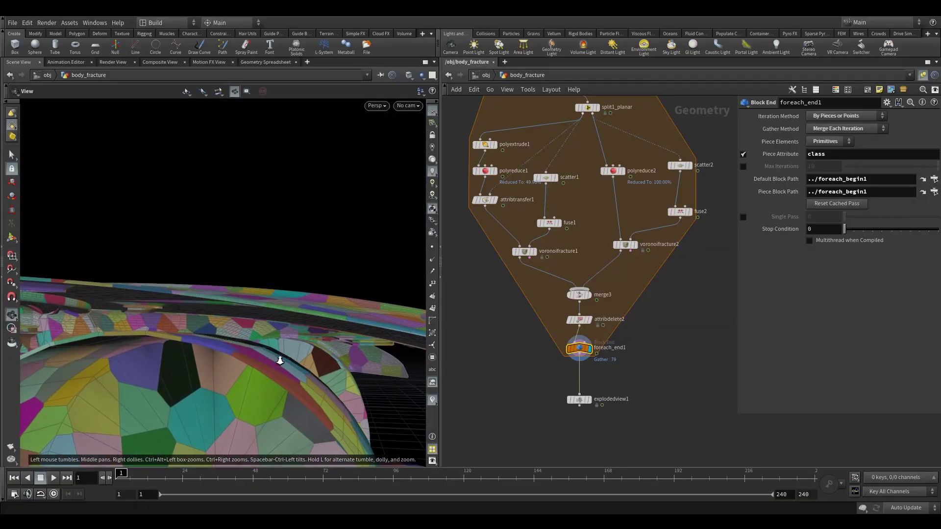
left_click_drag(236, 359, 207, 381)
left_click_drag(273, 392, 284, 358)
left_click_drag(340, 365, 268, 407)
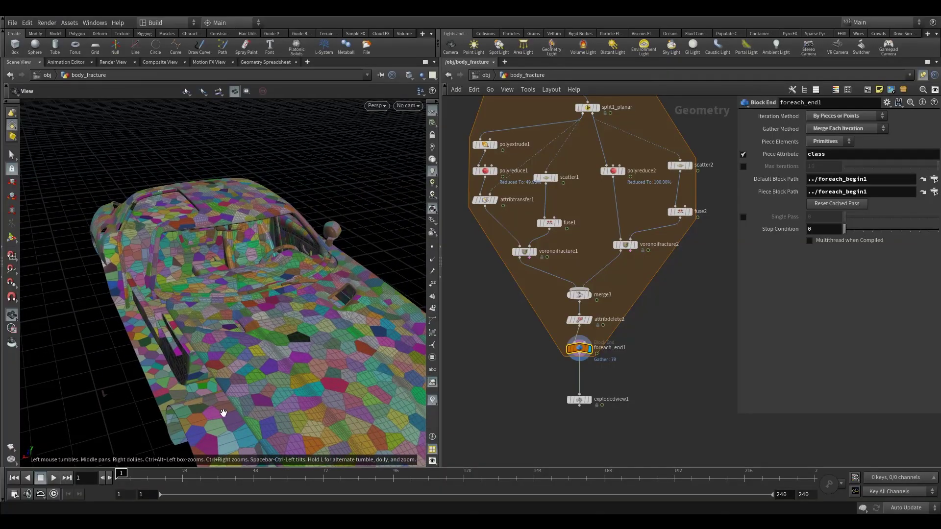
right_click_drag(224, 413, 370, 366)
right_click_drag(269, 373, 227, 392)
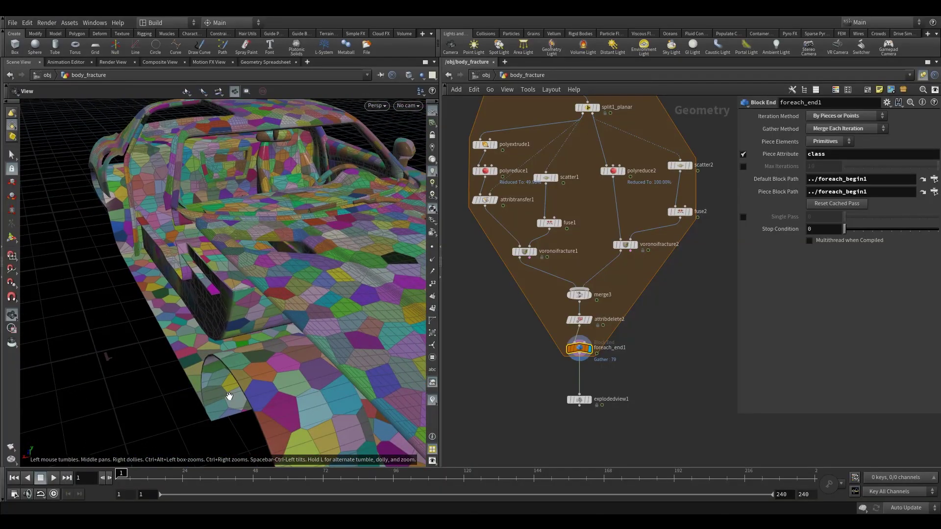